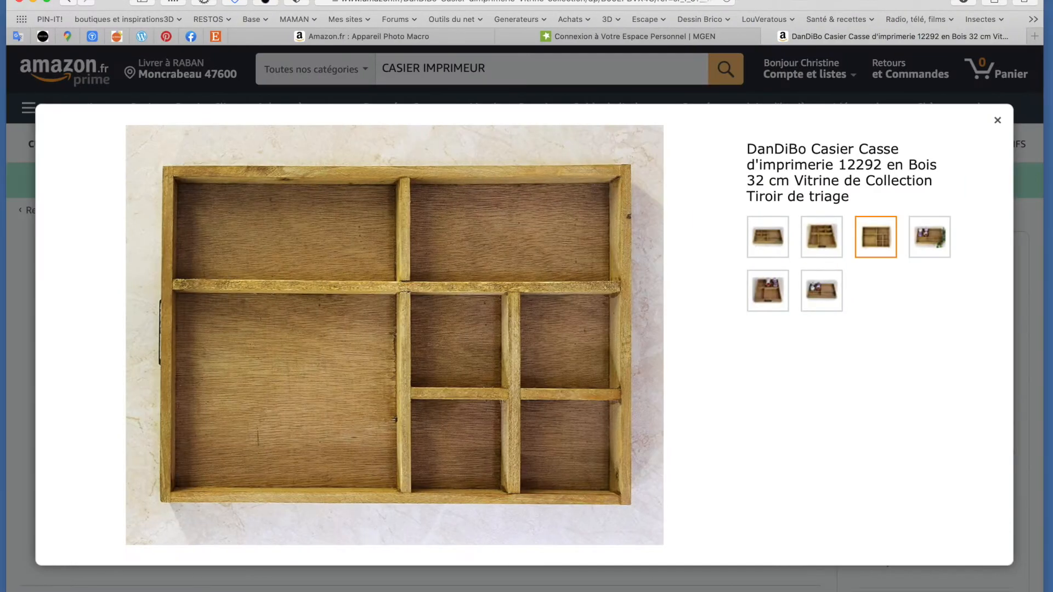
# Step: Review the DanDiBo wooden printer's tray product page, including its listed dimensions and the different product photos
pyautogui.click(997, 120)
pyautogui.scroll(-3, 627, 389)
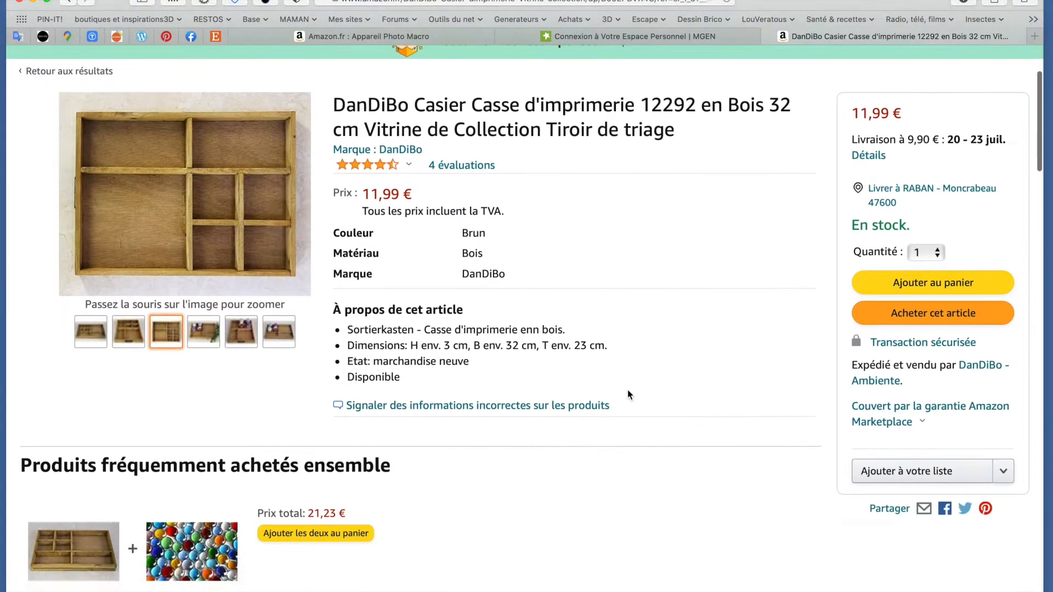
pyautogui.scroll(3, 628, 390)
pyautogui.scroll(-1, 627, 390)
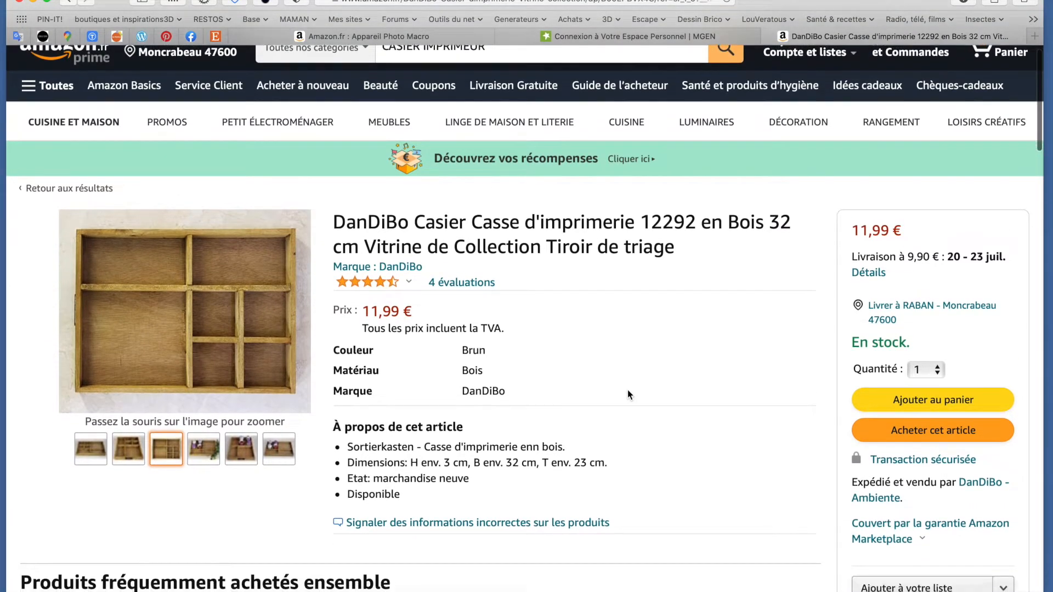
pyautogui.scroll(1, 627, 389)
pyautogui.scroll(-3, 627, 389)
pyautogui.scroll(-8, 628, 394)
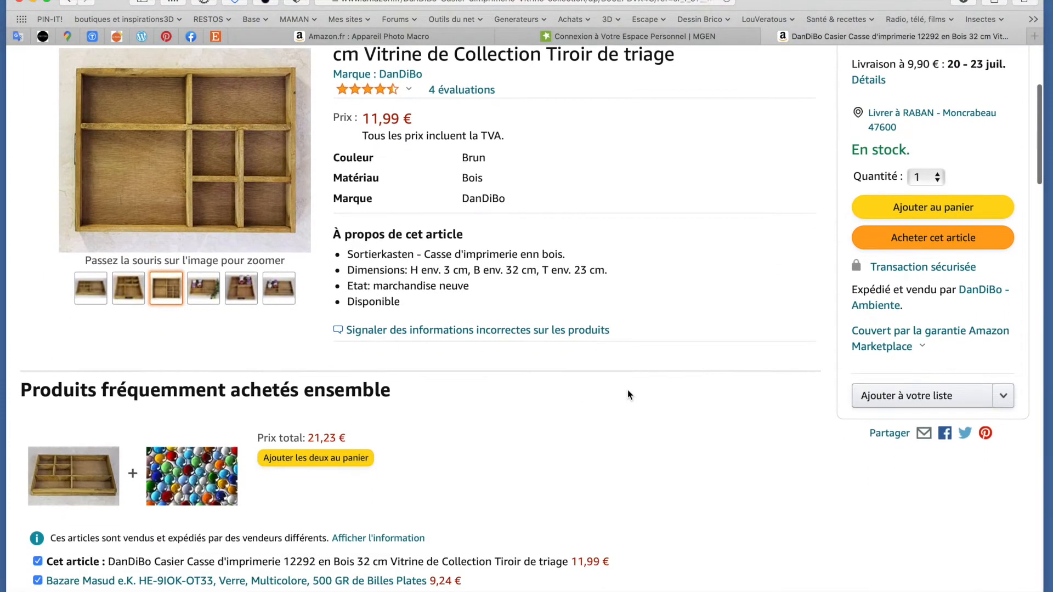
pyautogui.scroll(5, 628, 394)
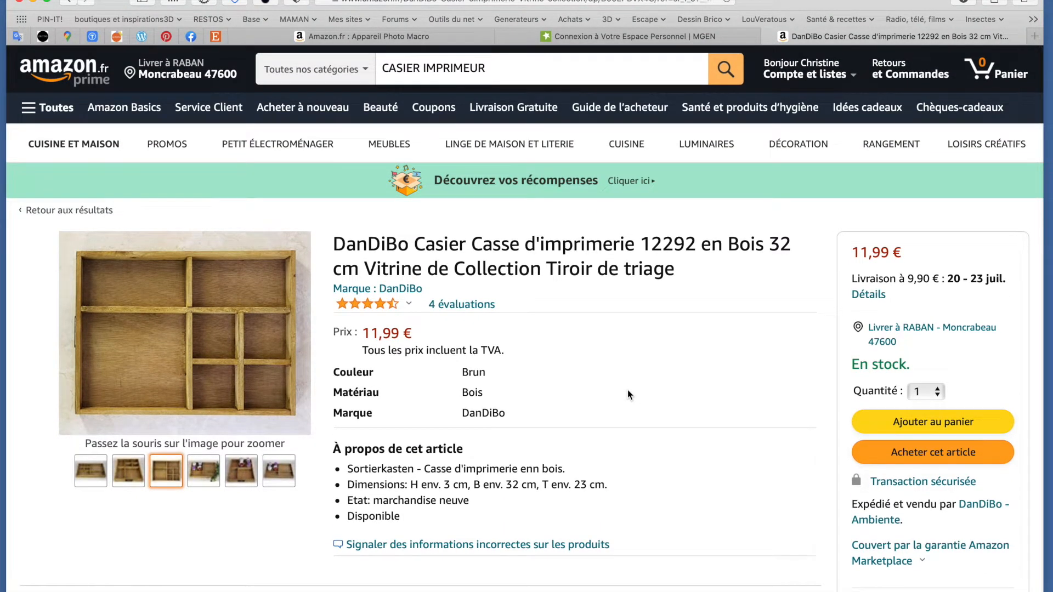
pyautogui.scroll(-6, 628, 390)
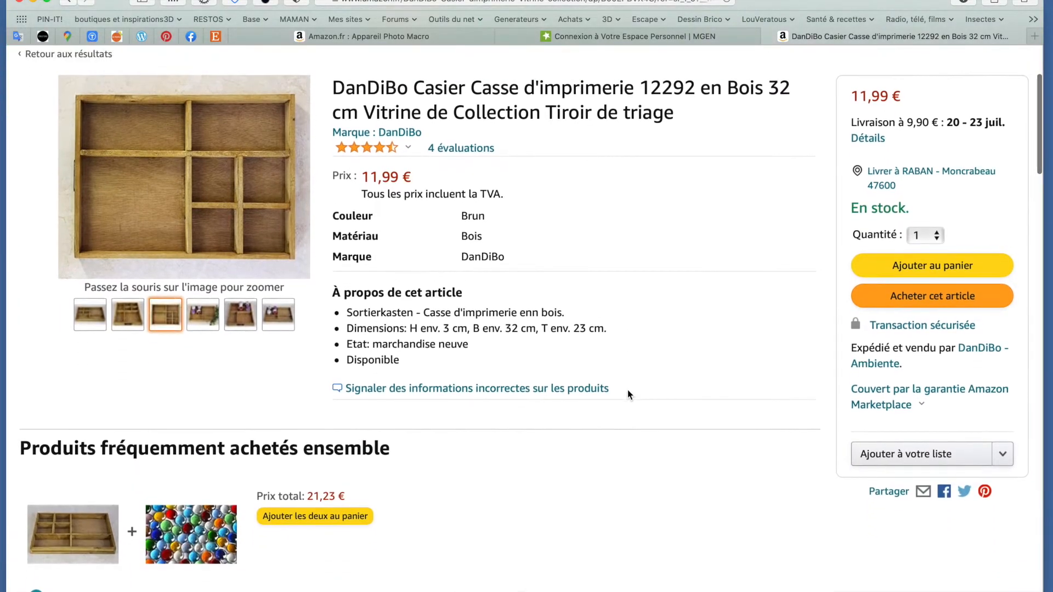
pyautogui.scroll(2, 627, 389)
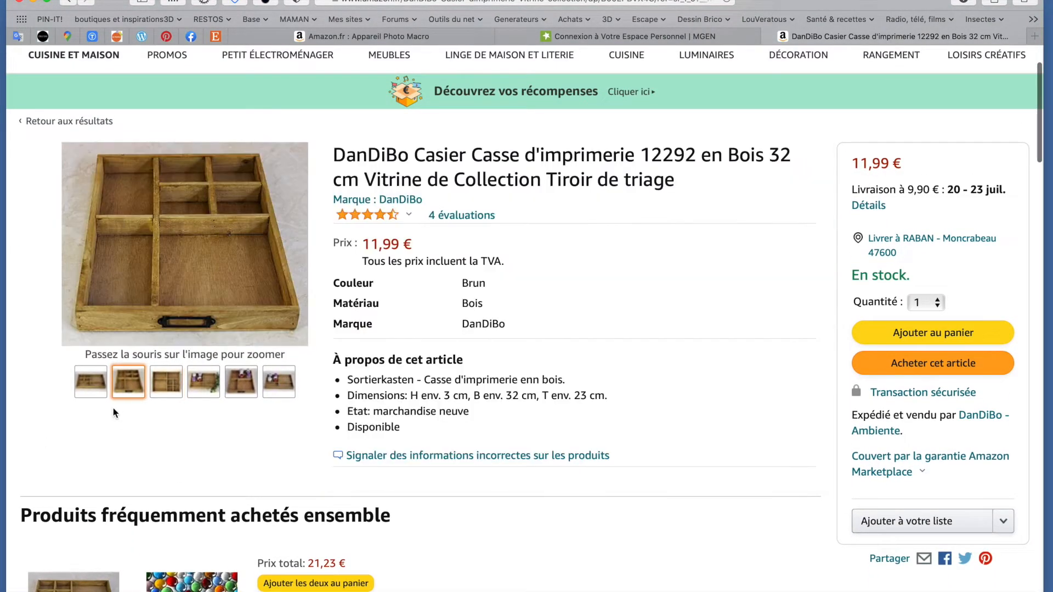
pyautogui.moveTo(157, 386)
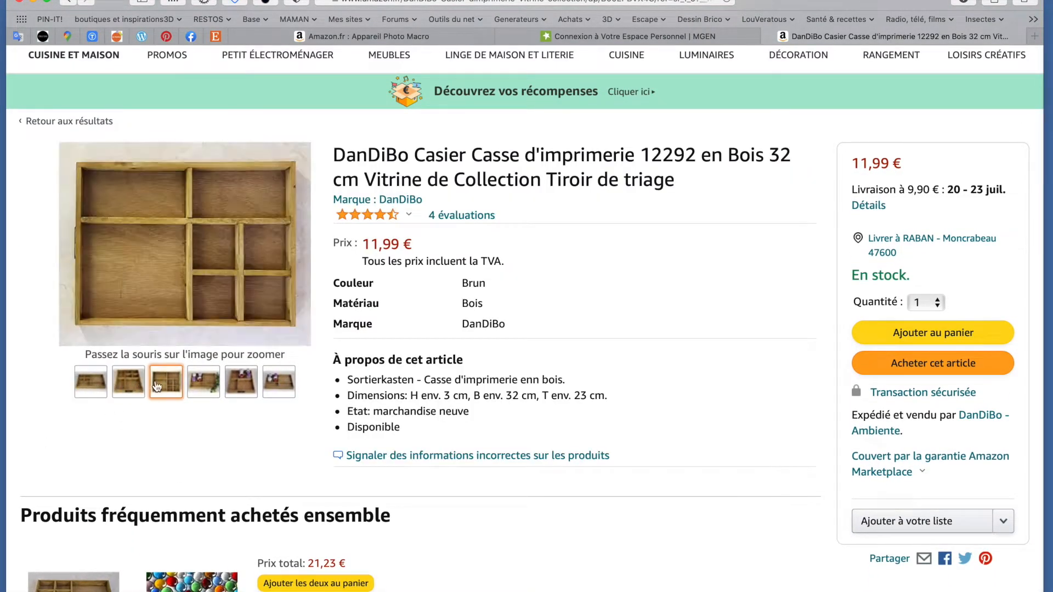
pyautogui.moveTo(249, 382)
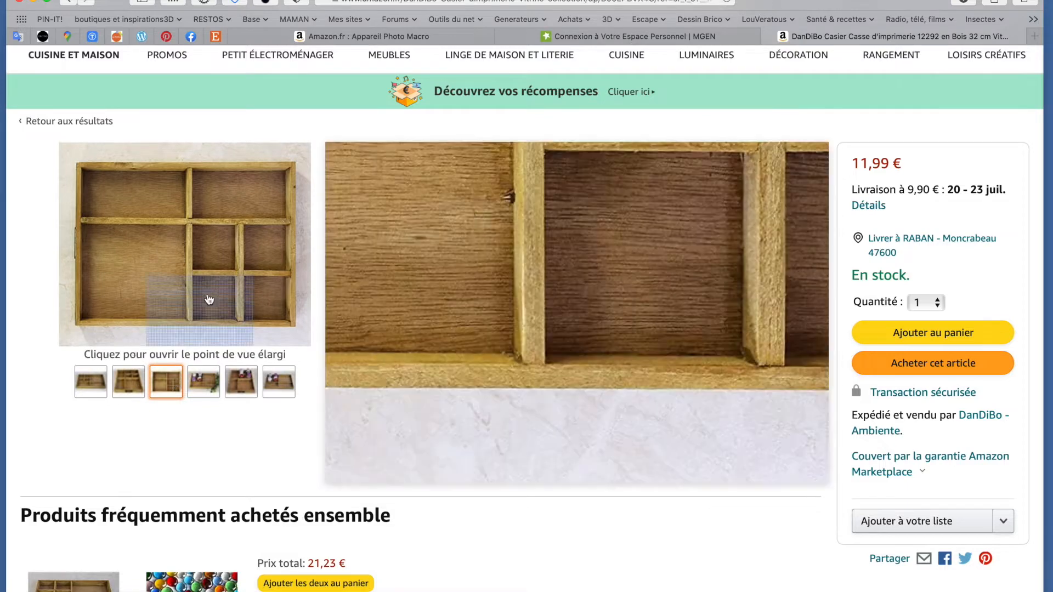
# Step: Save the enlarged top-view photo of the tray to the Bureau folder as TRAY.jpg and close the enlarged view
pyautogui.click(218, 233)
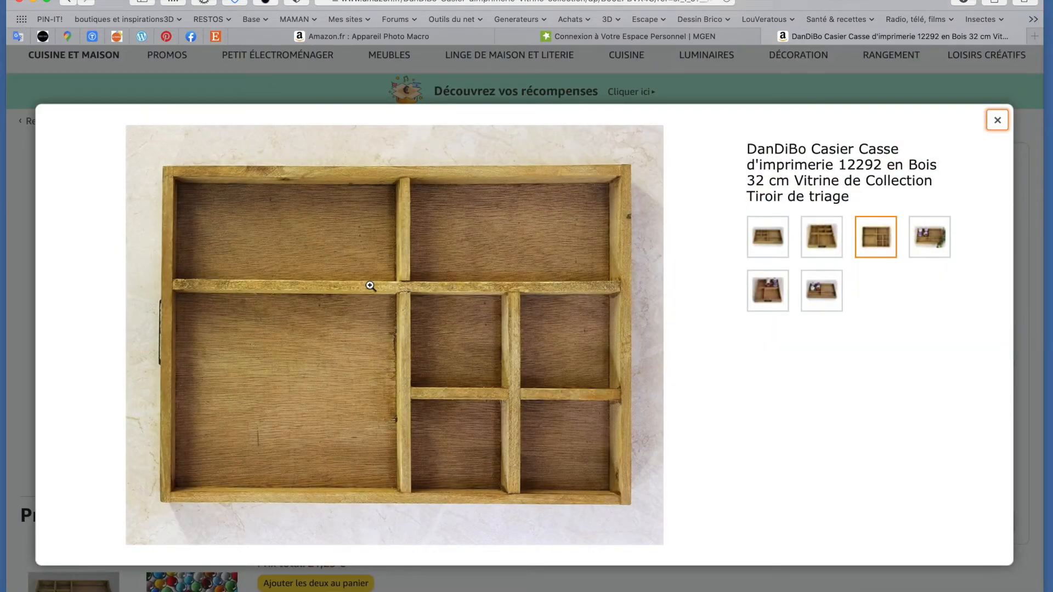
pyautogui.rightClick(371, 285)
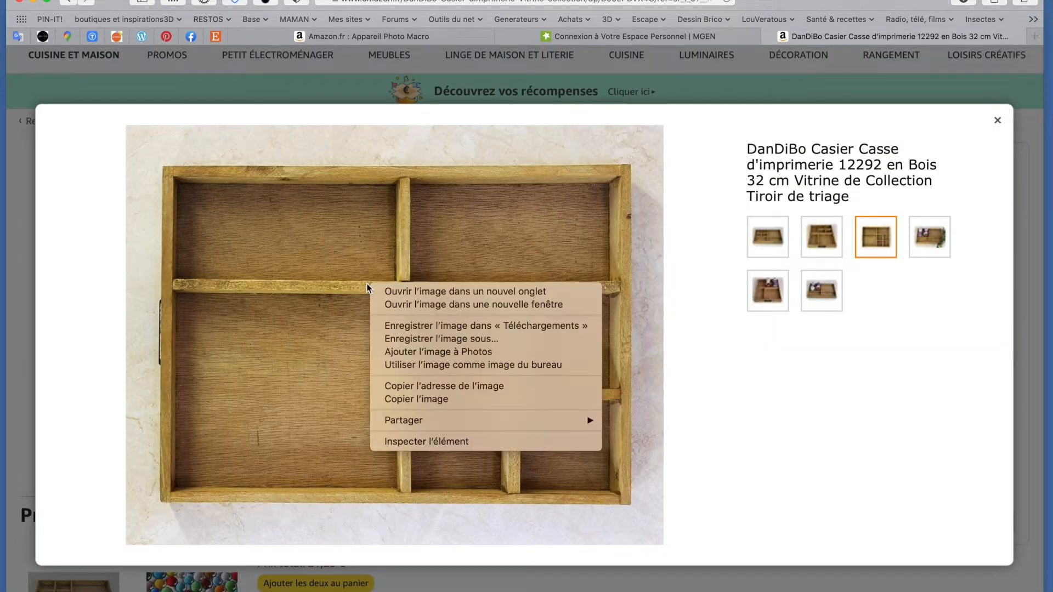
pyautogui.click(414, 340)
pyautogui.write('TRAY')
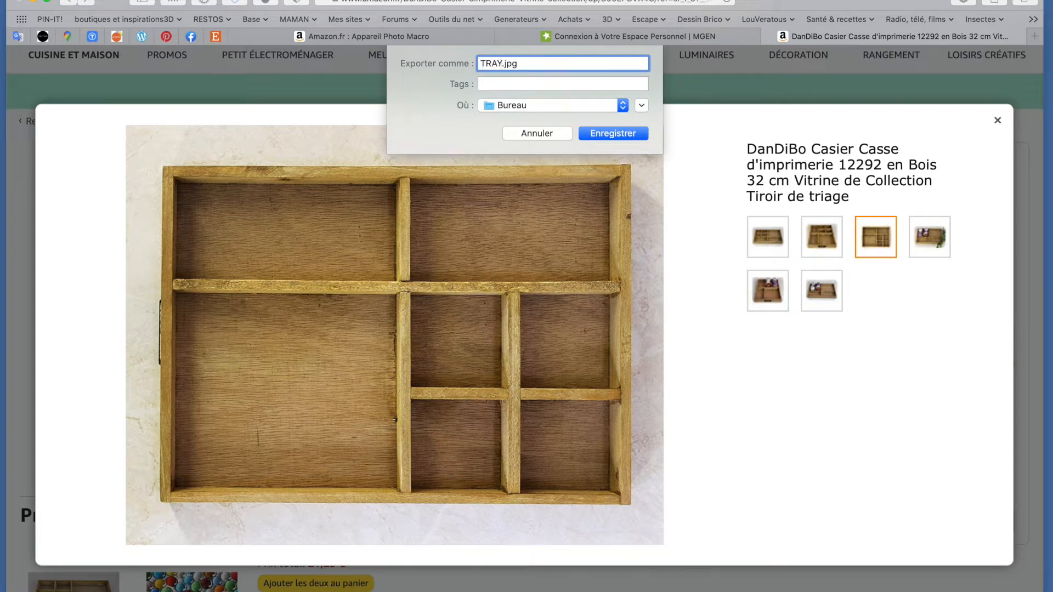
pyautogui.press('Return')
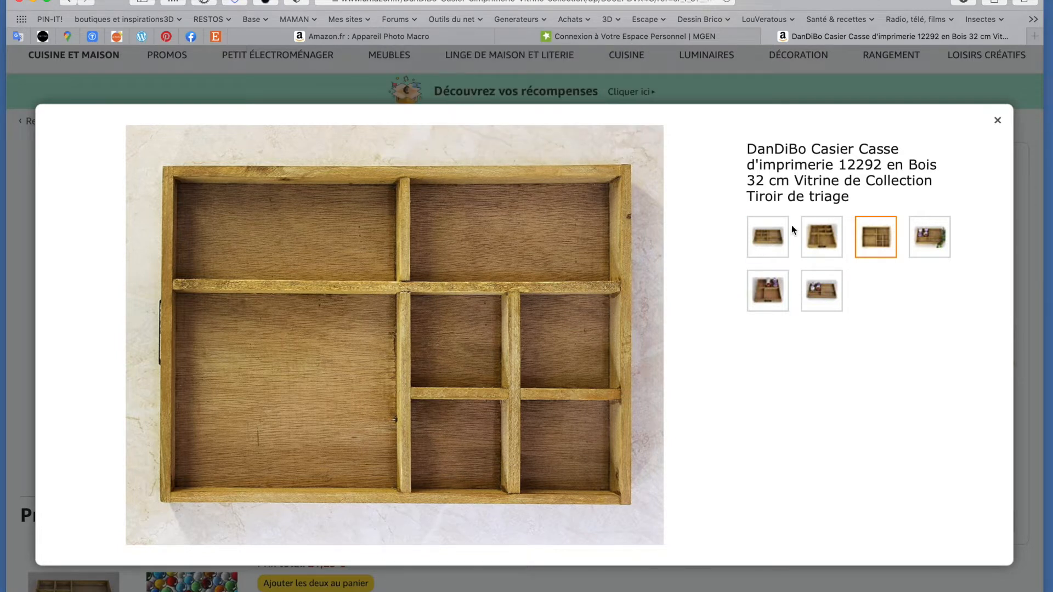
pyautogui.click(997, 122)
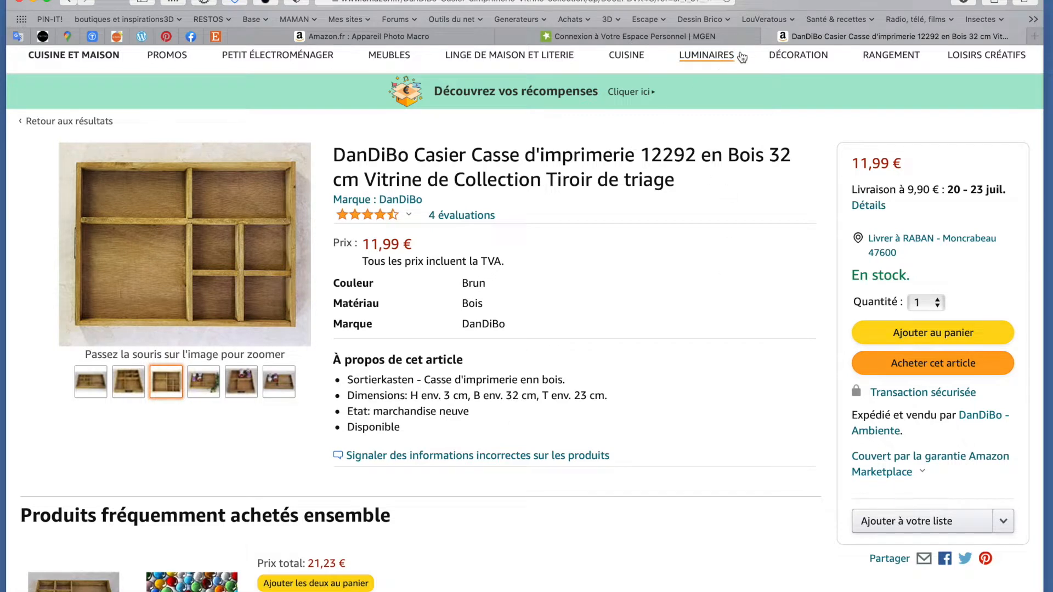
# Step: Switch to Fusion 360 and load TRAY.jpg from the computer as a canvas image
pyautogui.hotkey('ctrl', 'Up')
pyautogui.click(635, 20)
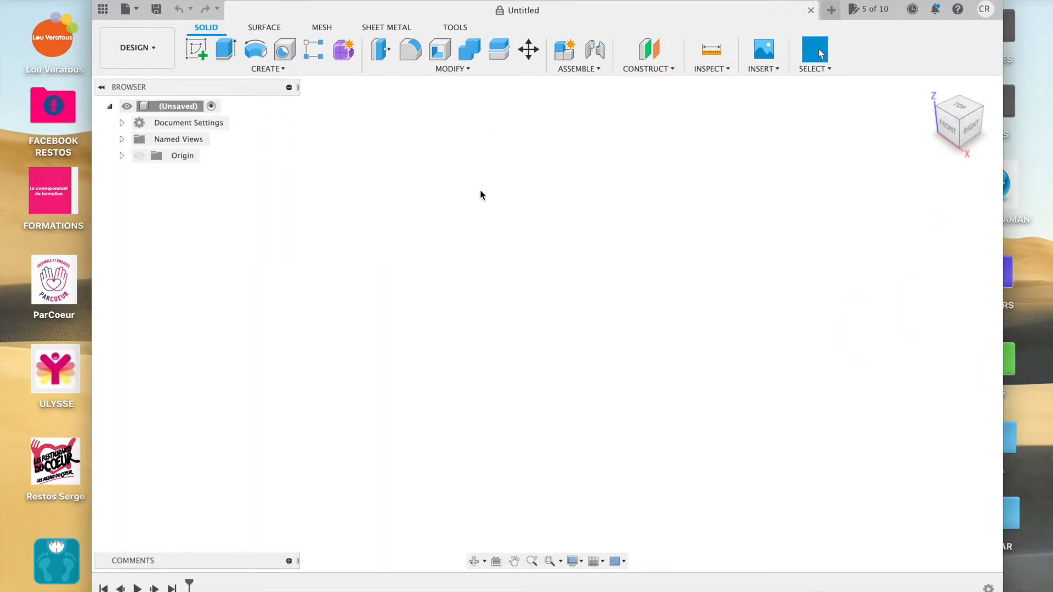
pyautogui.click(763, 50)
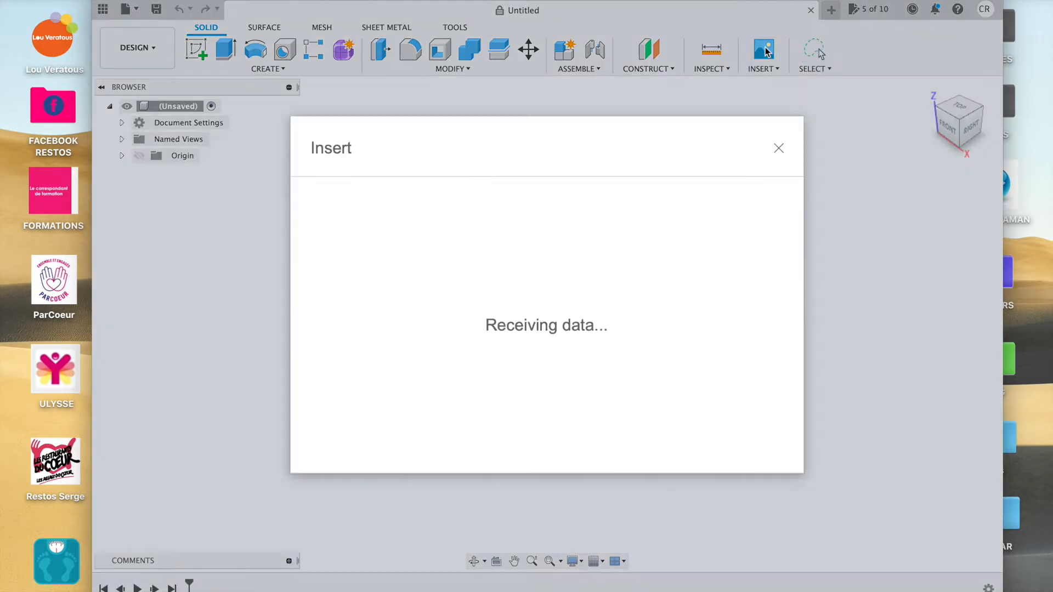
pyautogui.click(404, 429)
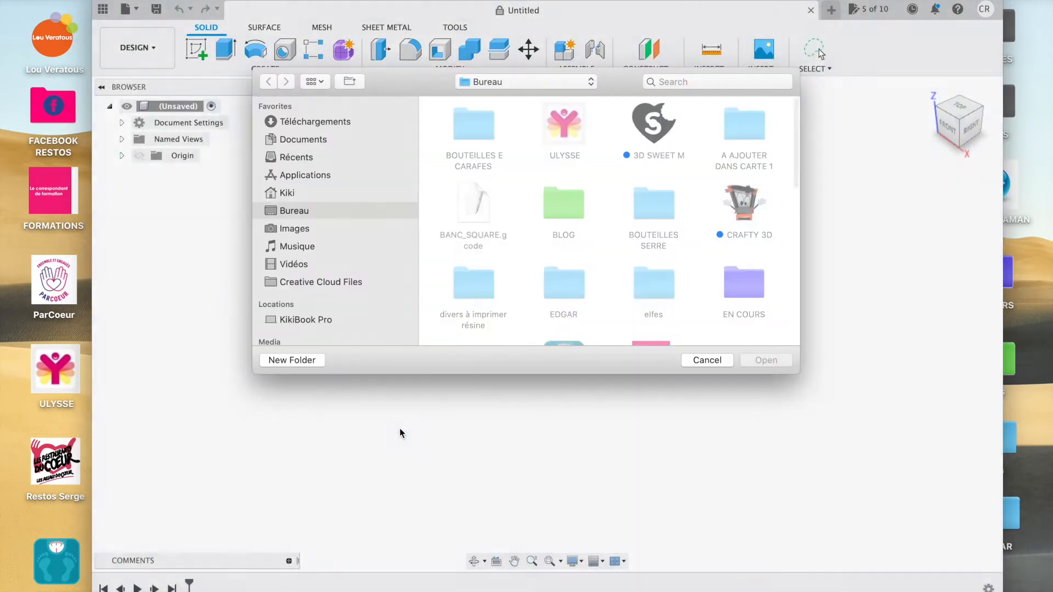
pyautogui.scroll(-10, 617, 175)
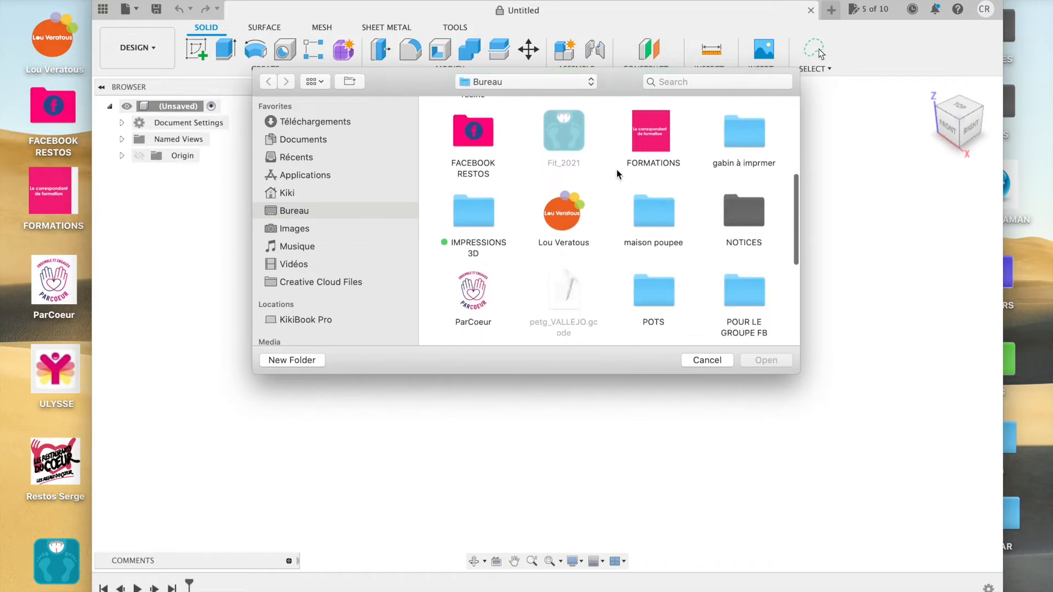
pyautogui.doubleClick(747, 212)
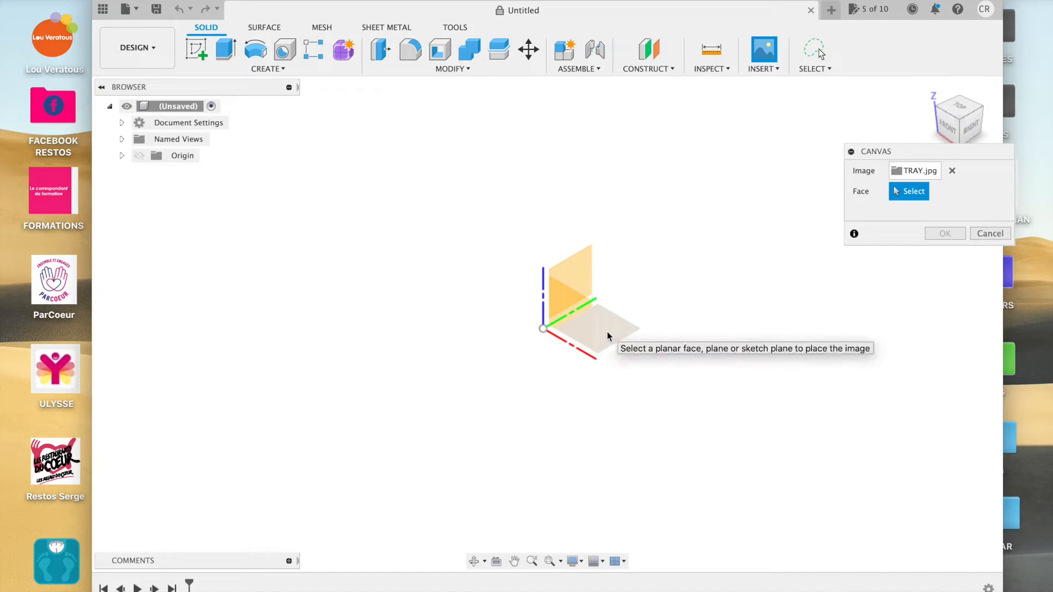
# Step: Place the tray canvas on the XY plane and scale it up uniformly to about 2.8
pyautogui.click(607, 336)
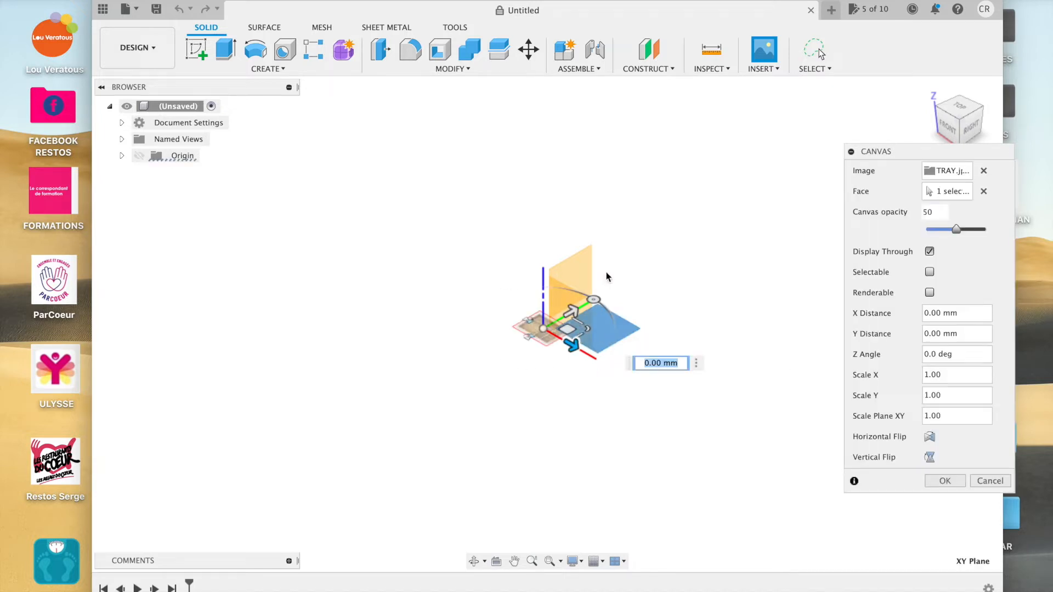
pyautogui.moveTo(590, 336); pyautogui.dragTo(682, 336)
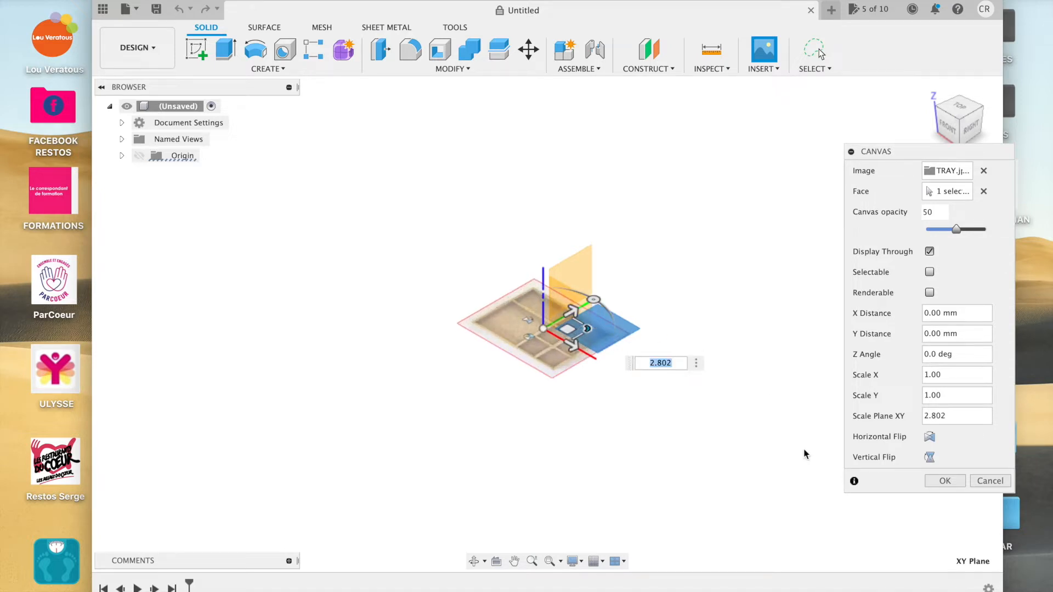
pyautogui.click(946, 481)
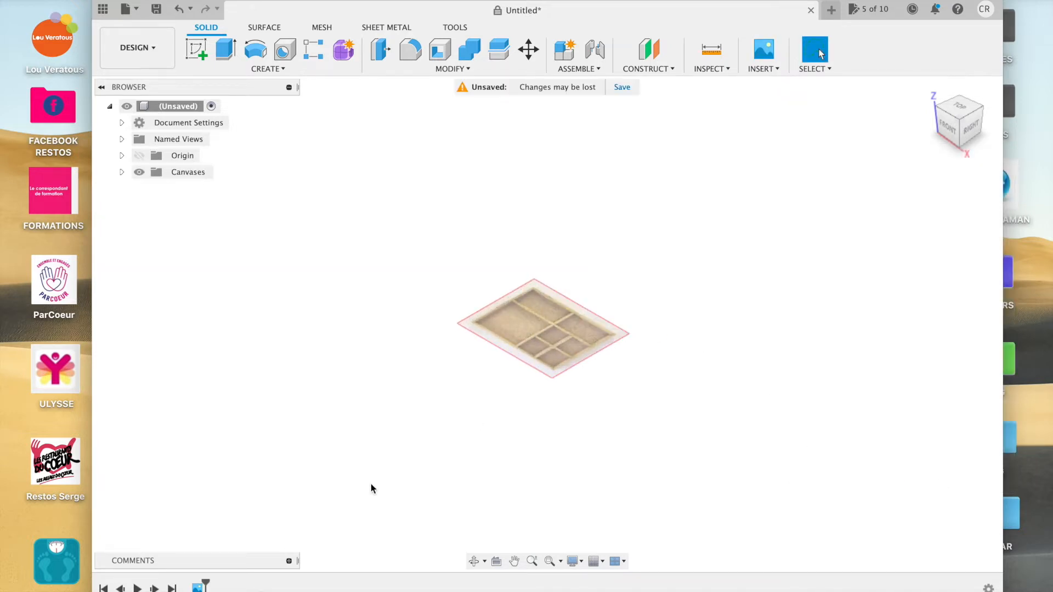
# Step: Calibrate the TRAY canvas in top view, setting the distance between the tray's two upper outer corners to 27 mm
pyautogui.click(122, 172)
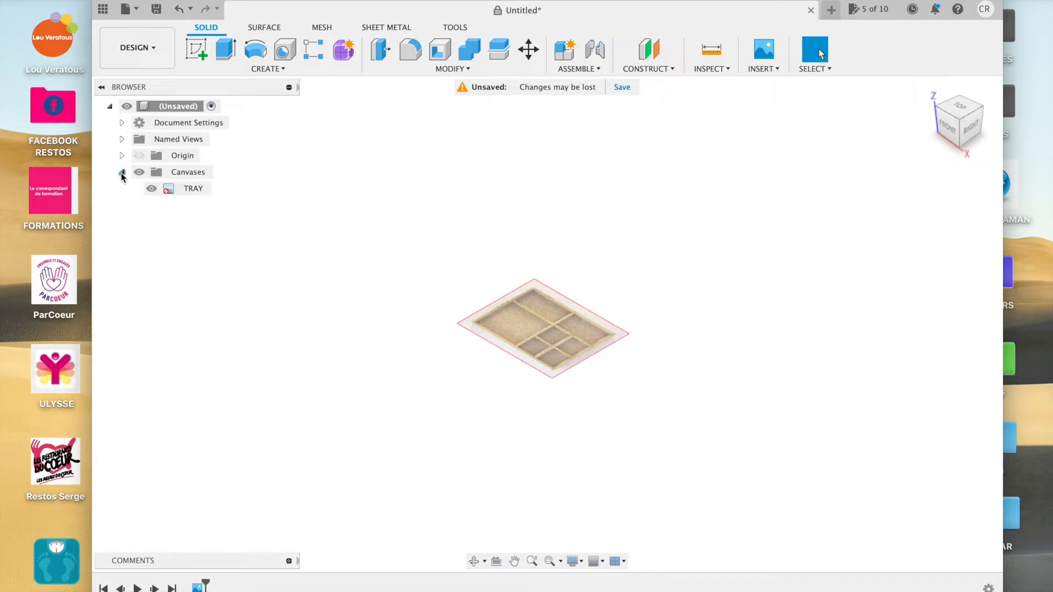
pyautogui.rightClick(174, 191)
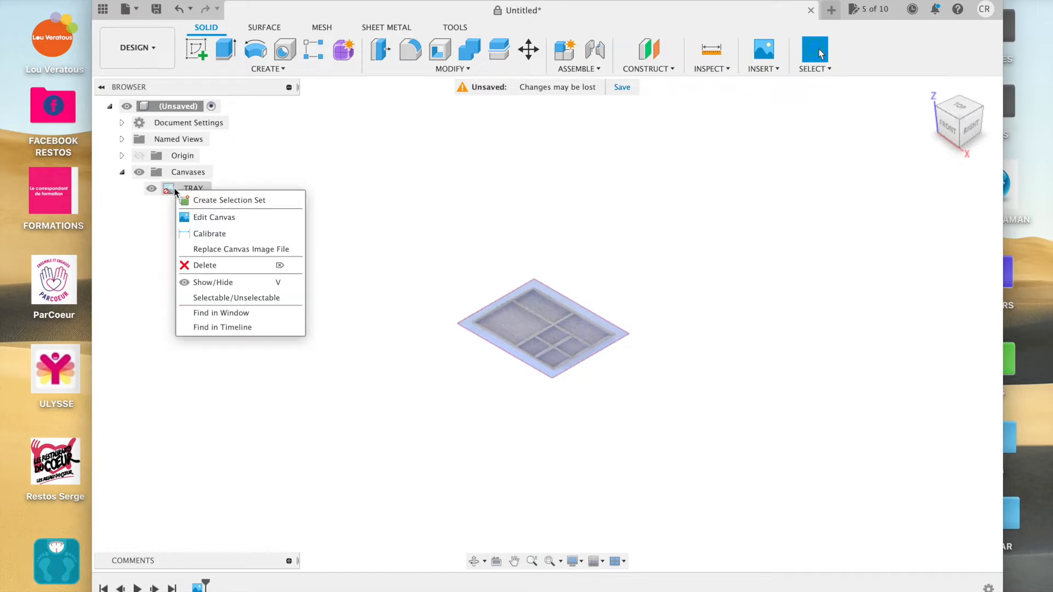
pyautogui.click(206, 236)
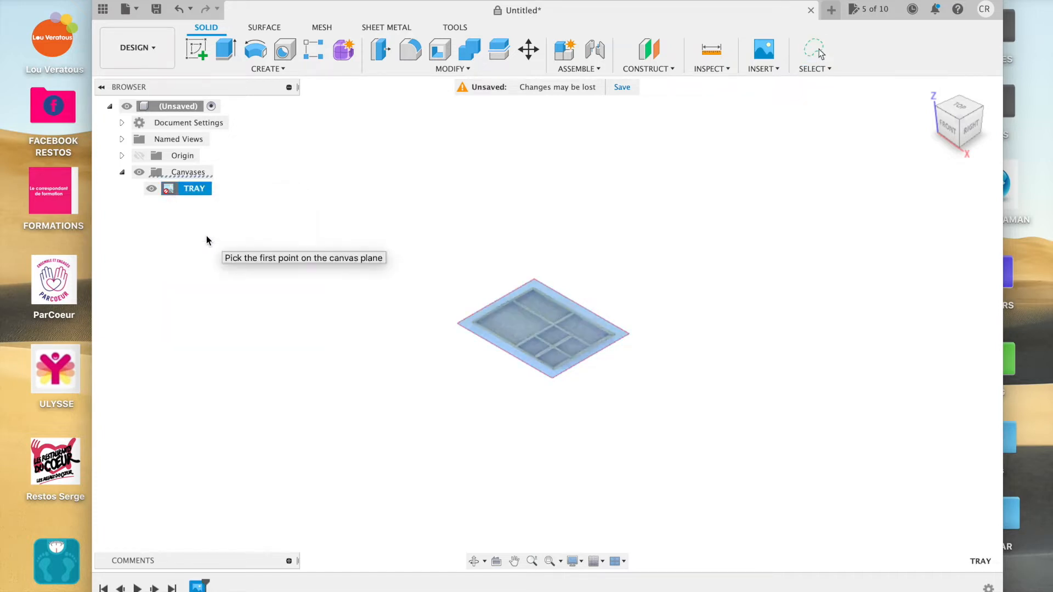
pyautogui.click(959, 109)
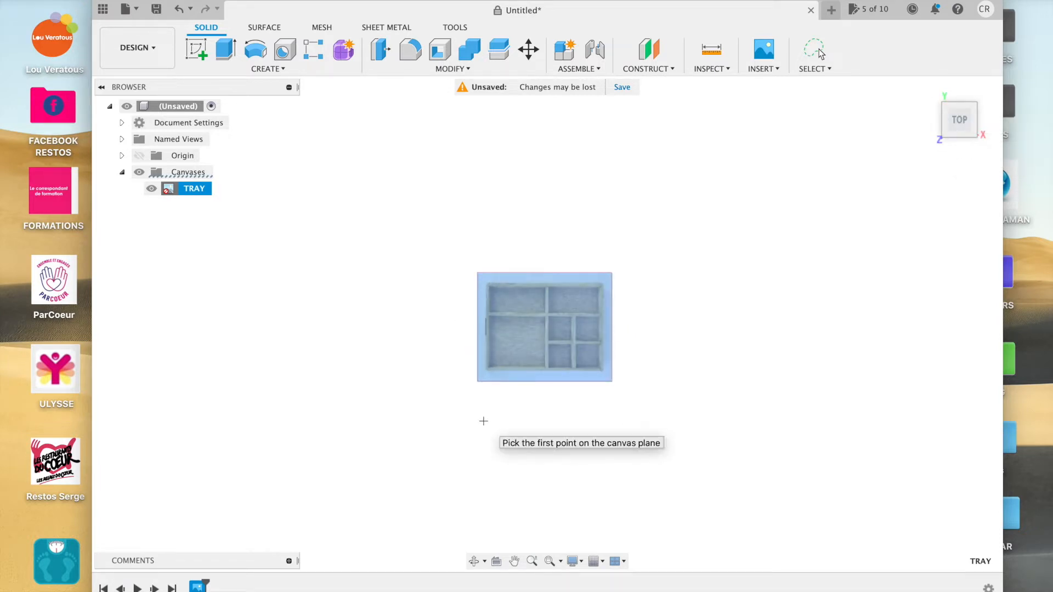
pyautogui.scroll(-2, 483, 421)
pyautogui.scroll(5, 483, 421)
pyautogui.scroll(-3, 483, 421)
pyautogui.scroll(2, 483, 421)
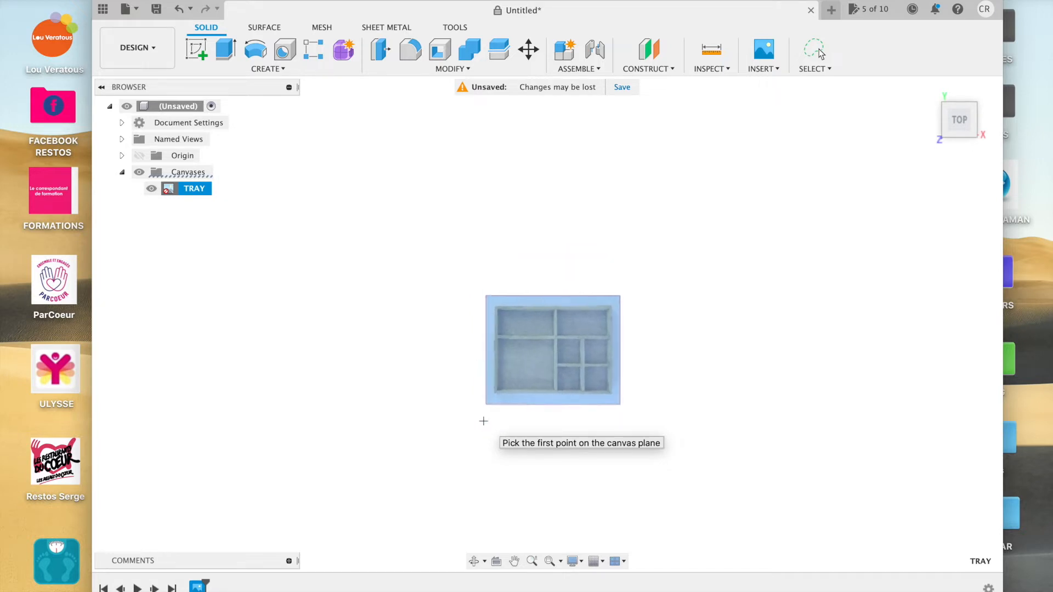
pyautogui.scroll(3, 483, 421)
pyautogui.scroll(-3, 483, 422)
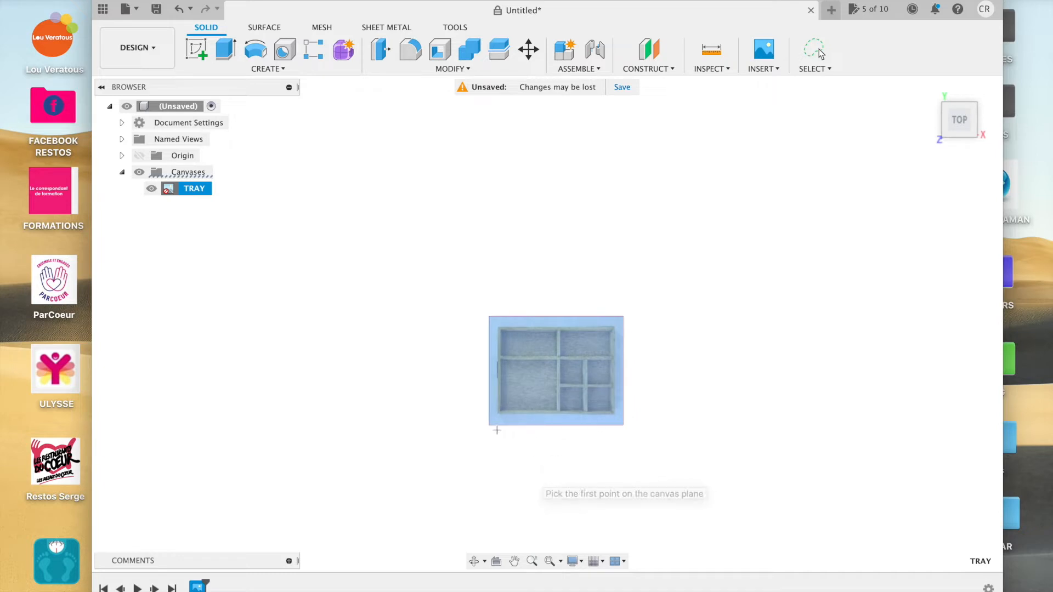
pyautogui.click(498, 327)
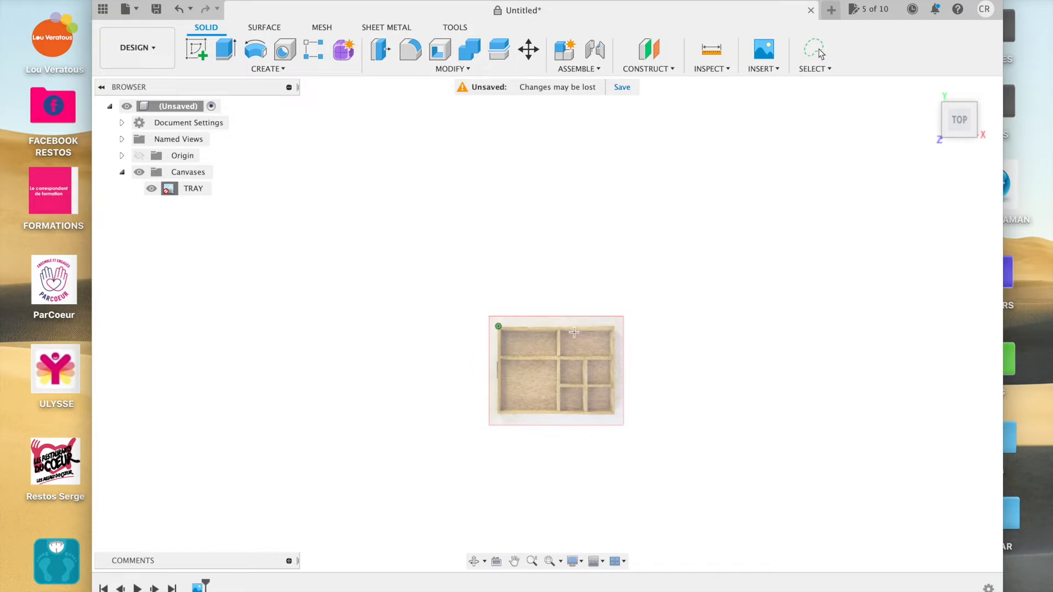
pyautogui.click(614, 328)
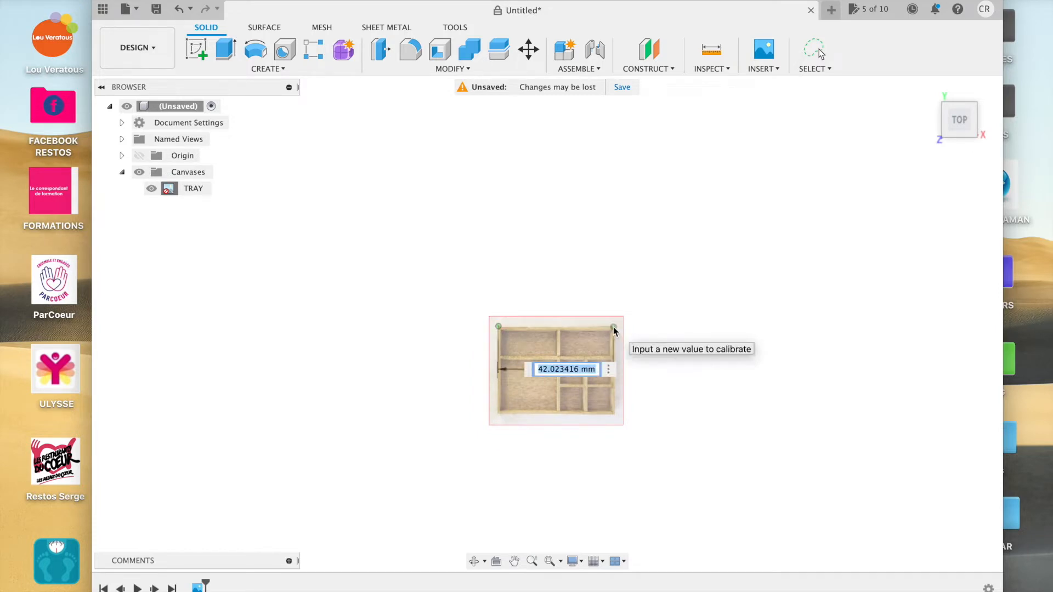
pyautogui.write('27')
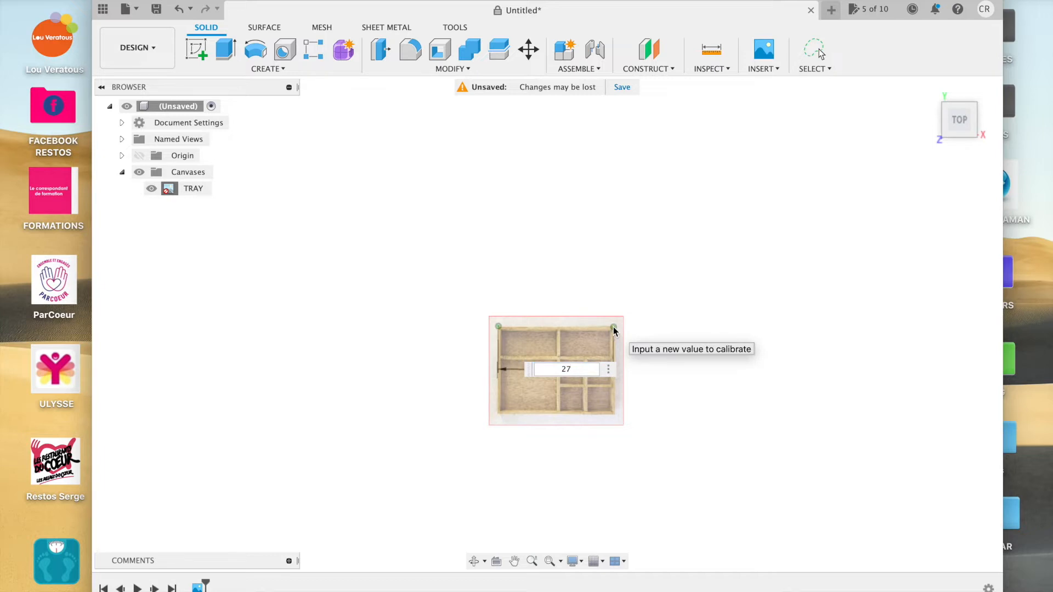
pyautogui.press('Return')
# Step: Start a new sketch on the XY plane over the tray canvas
pyautogui.scroll(3, 594, 349)
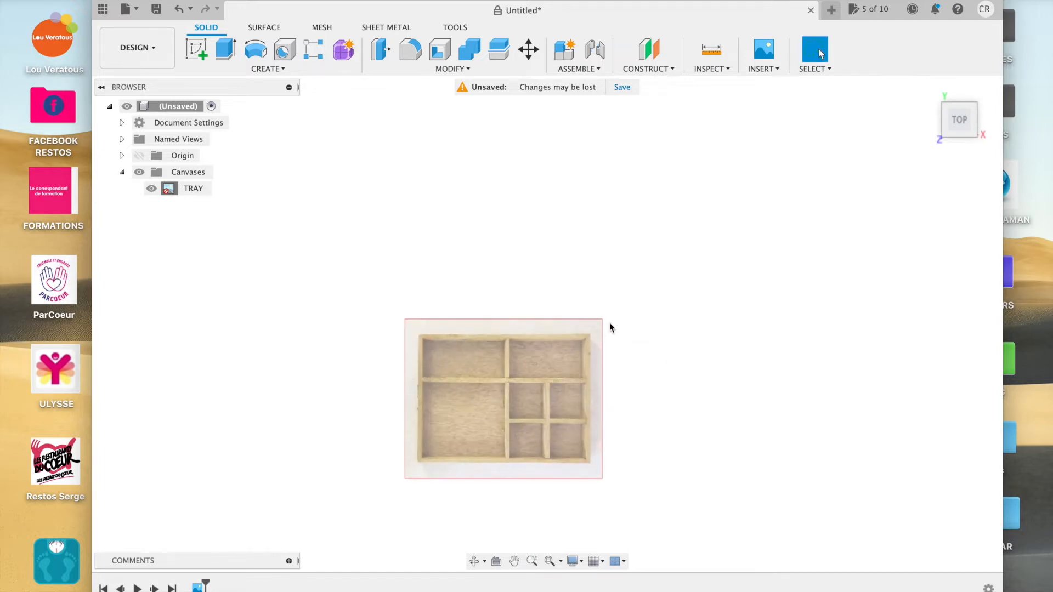
pyautogui.scroll(4, 610, 322)
pyautogui.scroll(-5, 436, 469)
pyautogui.hscroll(-4, 436, 469)
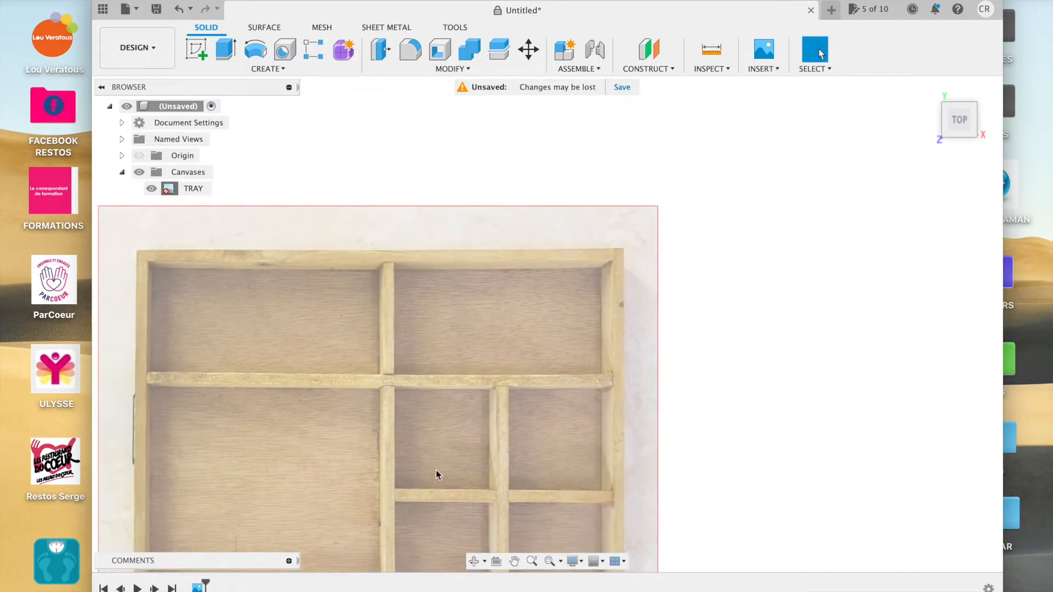
pyautogui.scroll(-3, 436, 470)
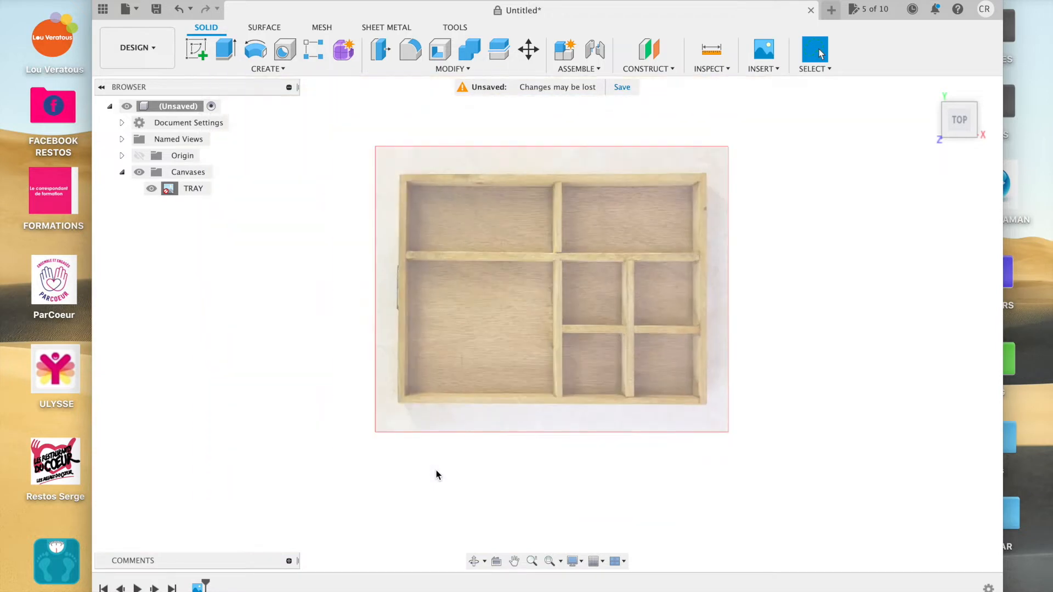
pyautogui.scroll(2, 436, 475)
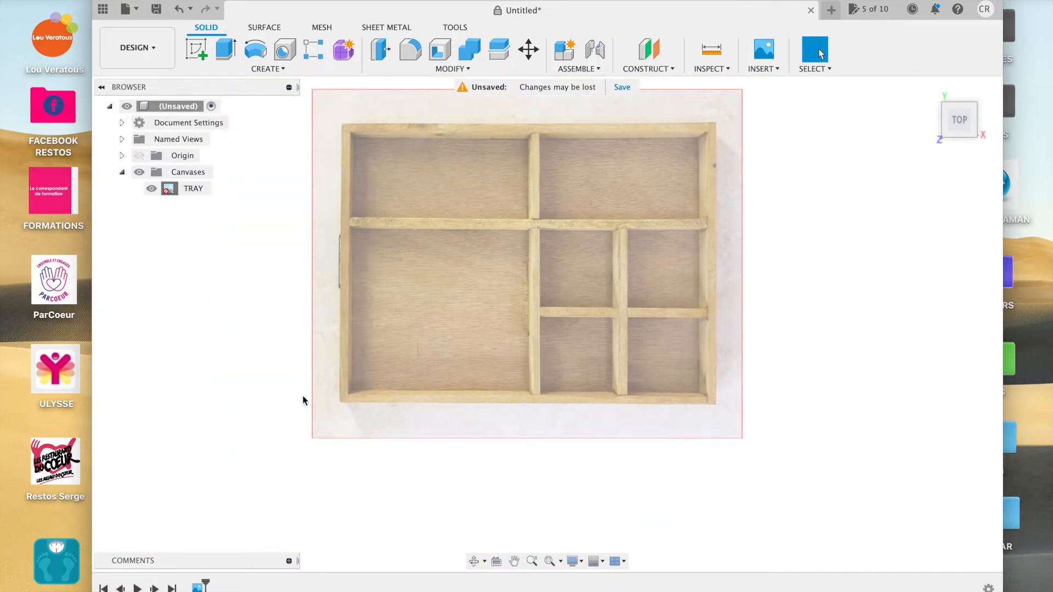
pyautogui.click(196, 50)
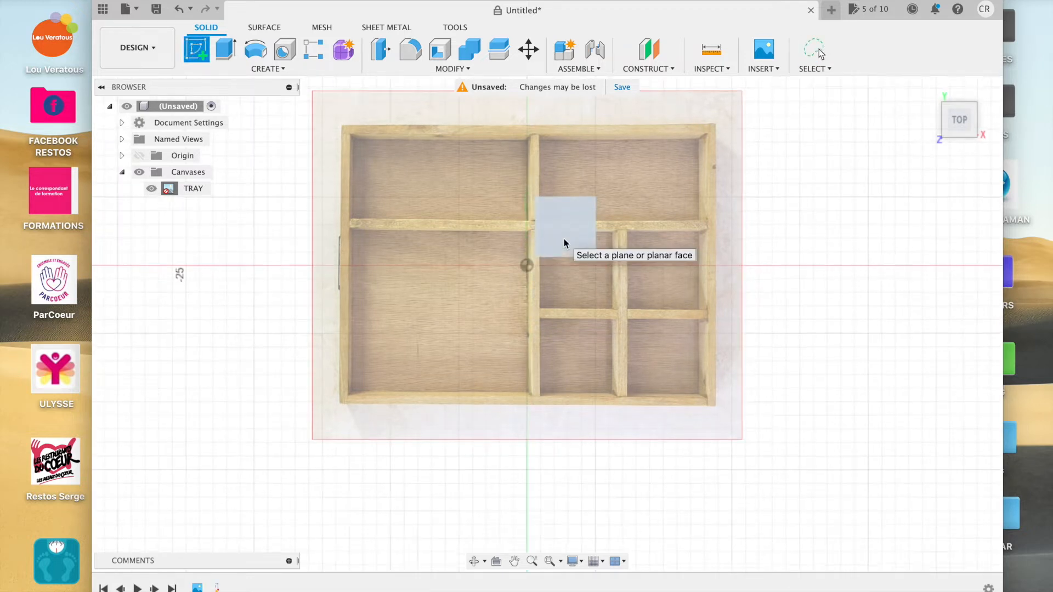
pyautogui.click(563, 238)
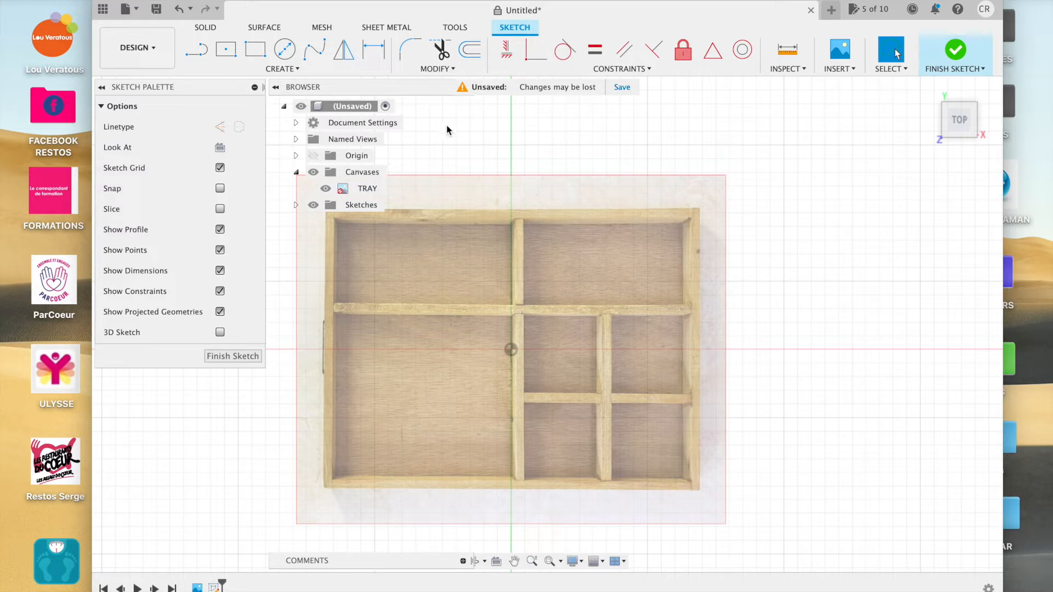
# Step: Draw a two-point rectangle tracing the tray's outer edges from its upper-right corner to its lower-left corner
pyautogui.click(255, 49)
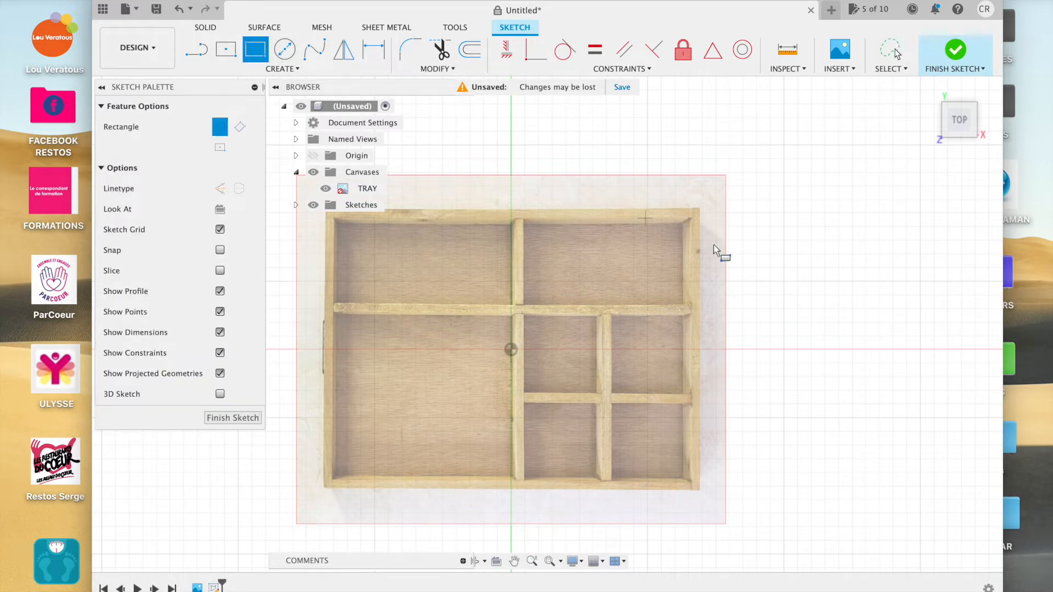
pyautogui.click(699, 209)
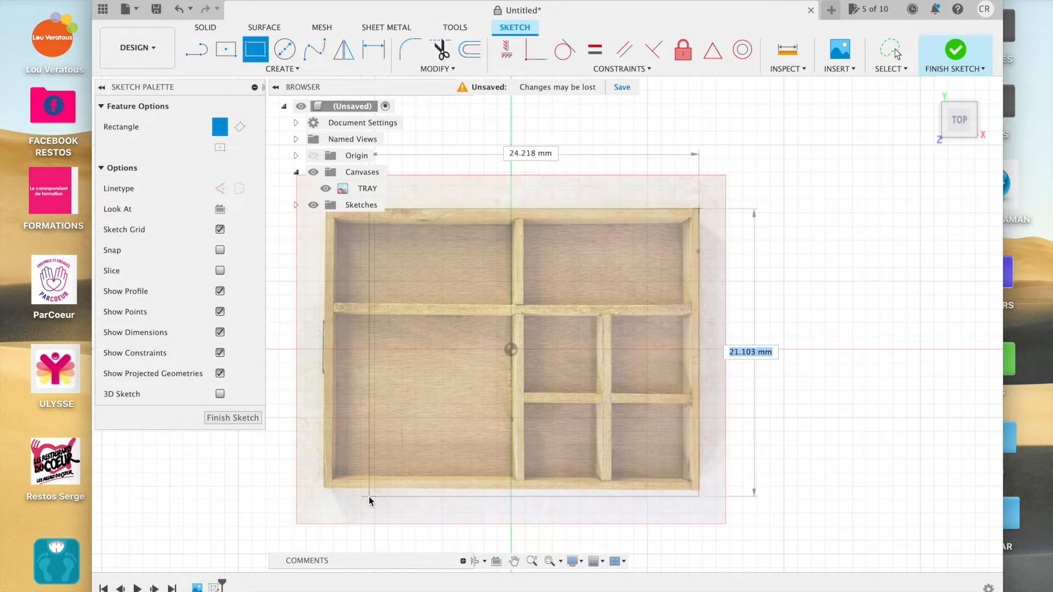
pyautogui.click(324, 491)
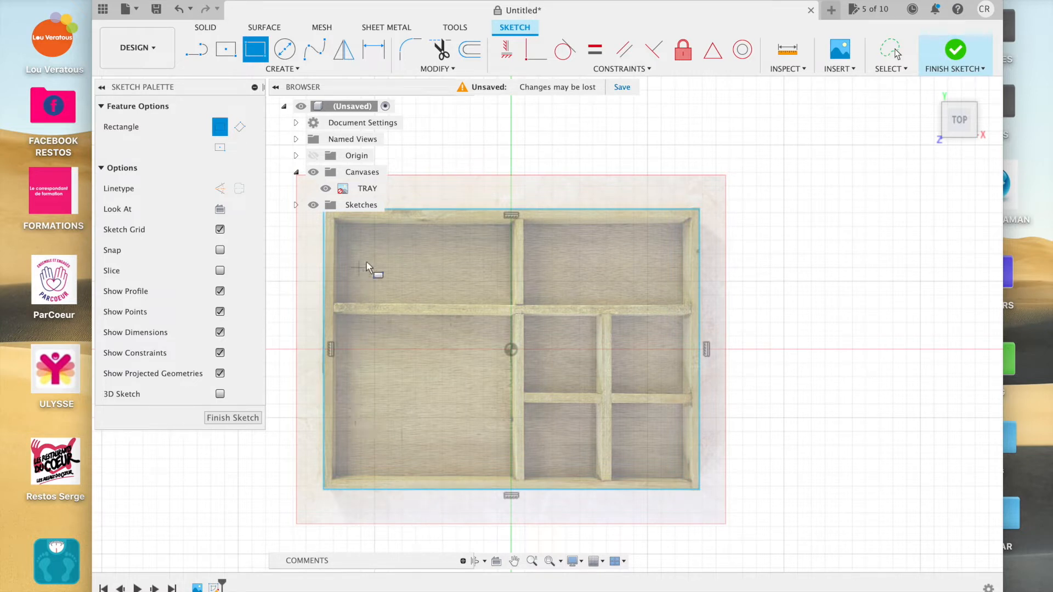
pyautogui.scroll(-1, 781, 326)
pyautogui.hscroll(-4, 781, 325)
pyautogui.scroll(2, 781, 326)
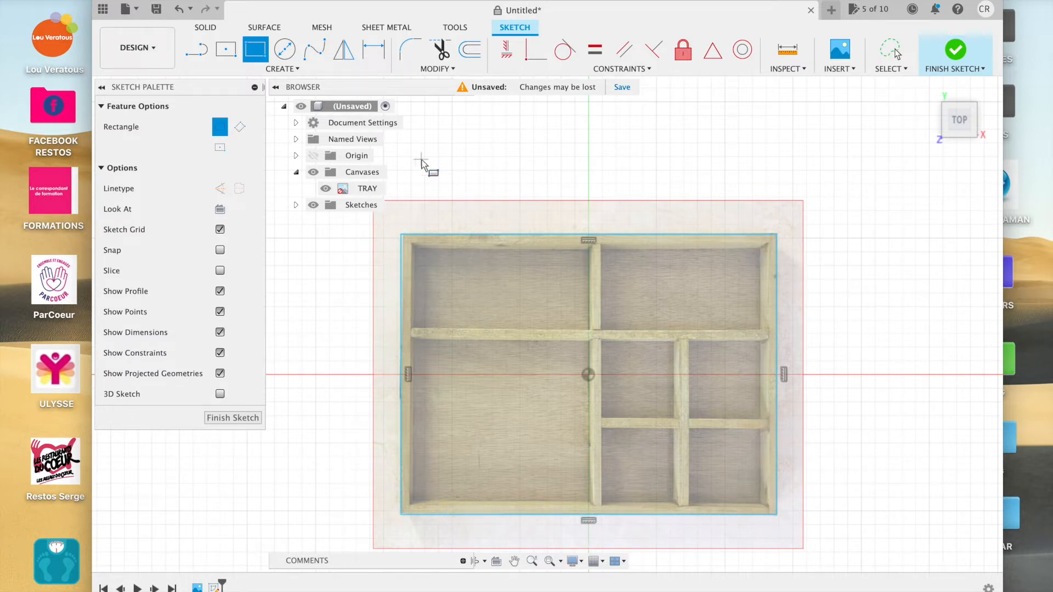
pyautogui.click(411, 244)
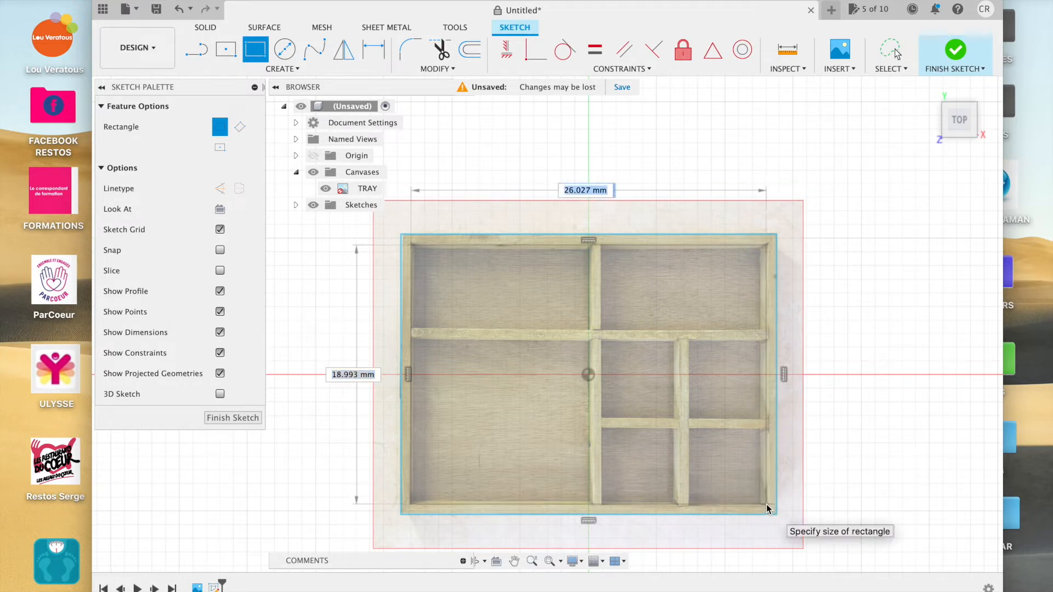
pyautogui.press('BackSpace')
pyautogui.press('Escape')
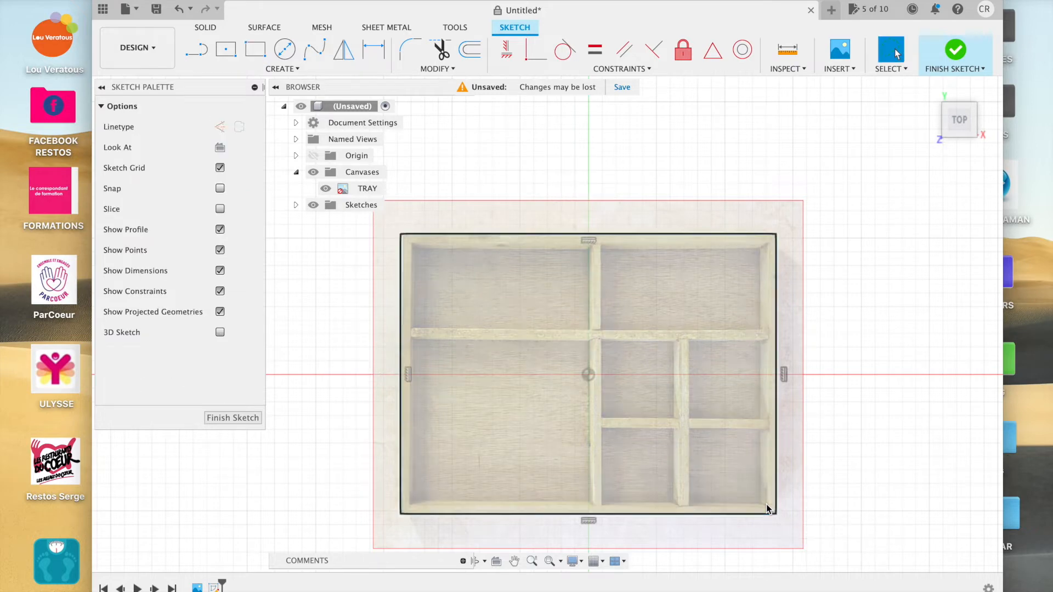
# Step: Offset the outer rectangle 1 mm inward to outline the tray's outer wall thickness
pyautogui.moveTo(564, 251); pyautogui.dragTo(552, 234, button='middle')
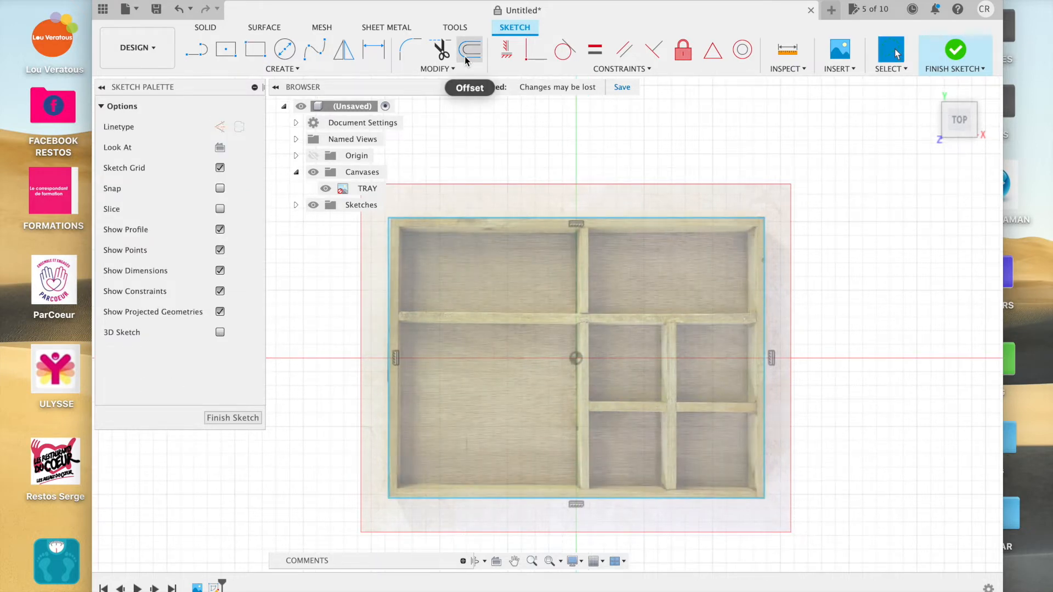
pyautogui.click(465, 56)
pyautogui.moveTo(506, 206); pyautogui.dragTo(531, 248, button='middle')
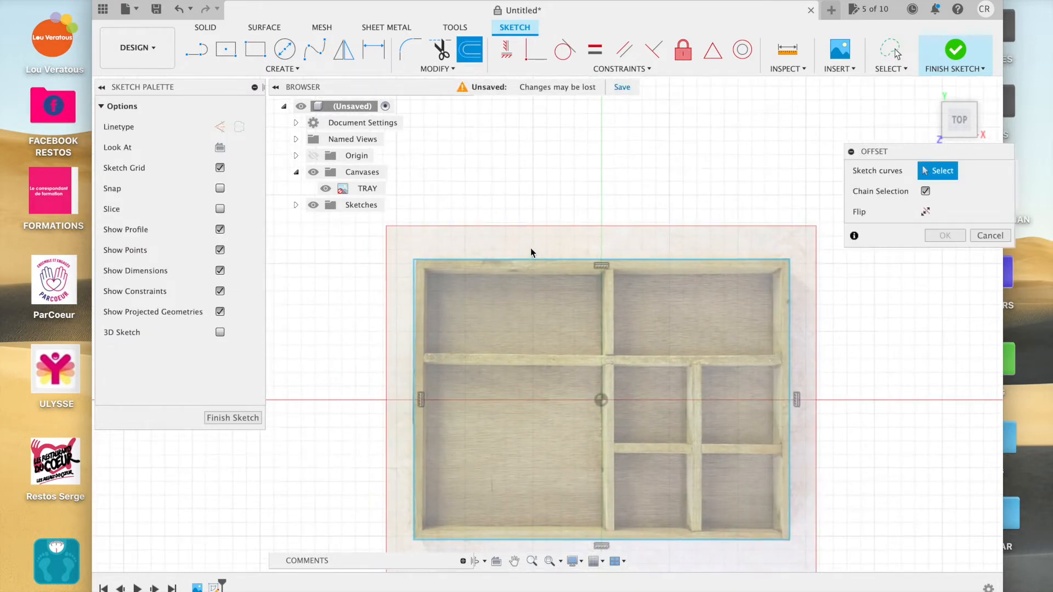
pyautogui.click(525, 259)
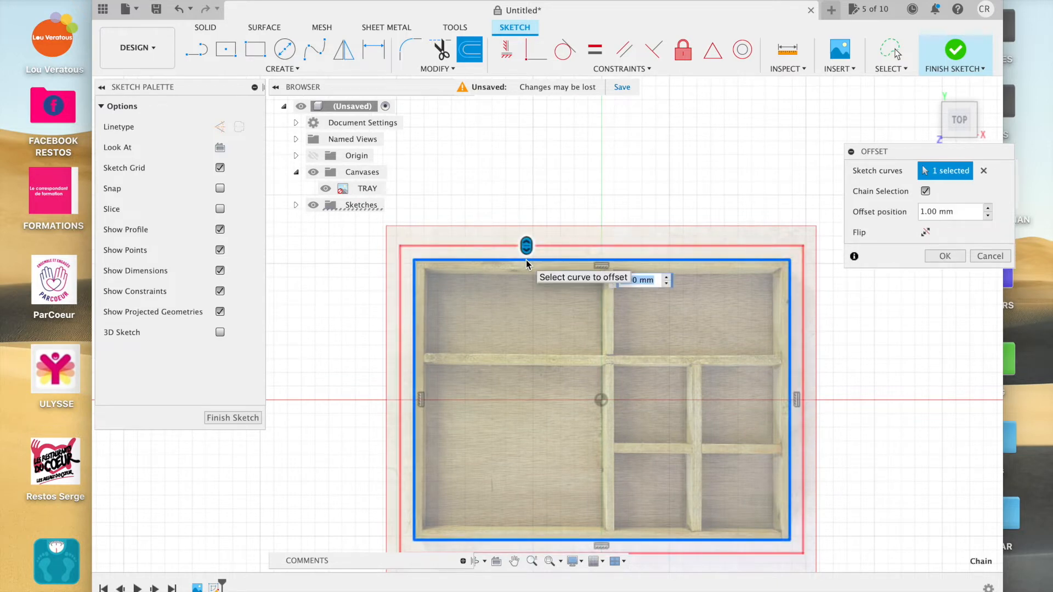
pyautogui.hscroll(1, 505, 256)
pyautogui.scroll(-1, 492, 232)
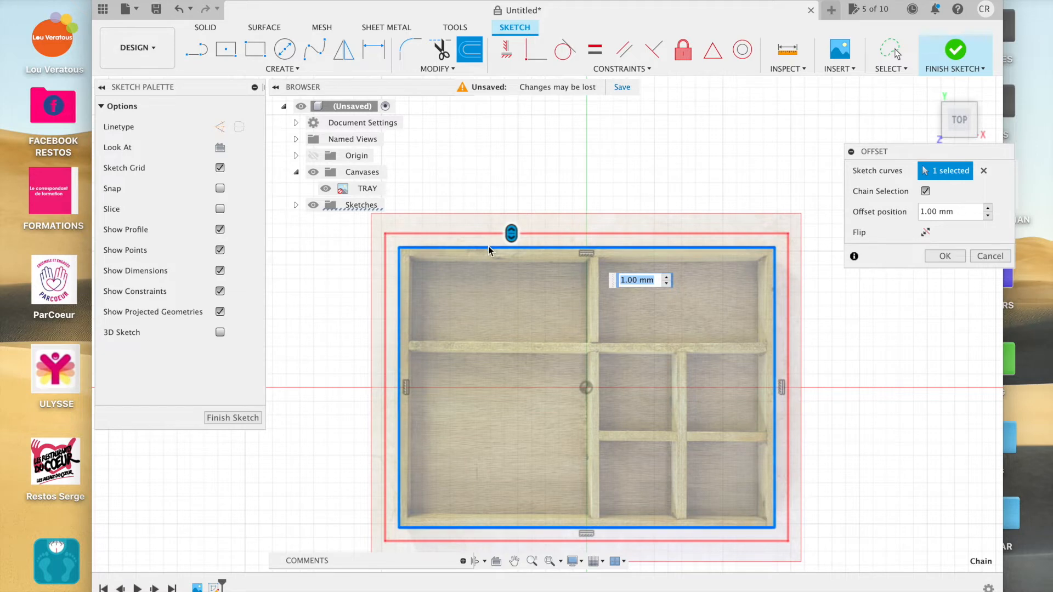
pyautogui.hscroll(-2, 488, 246)
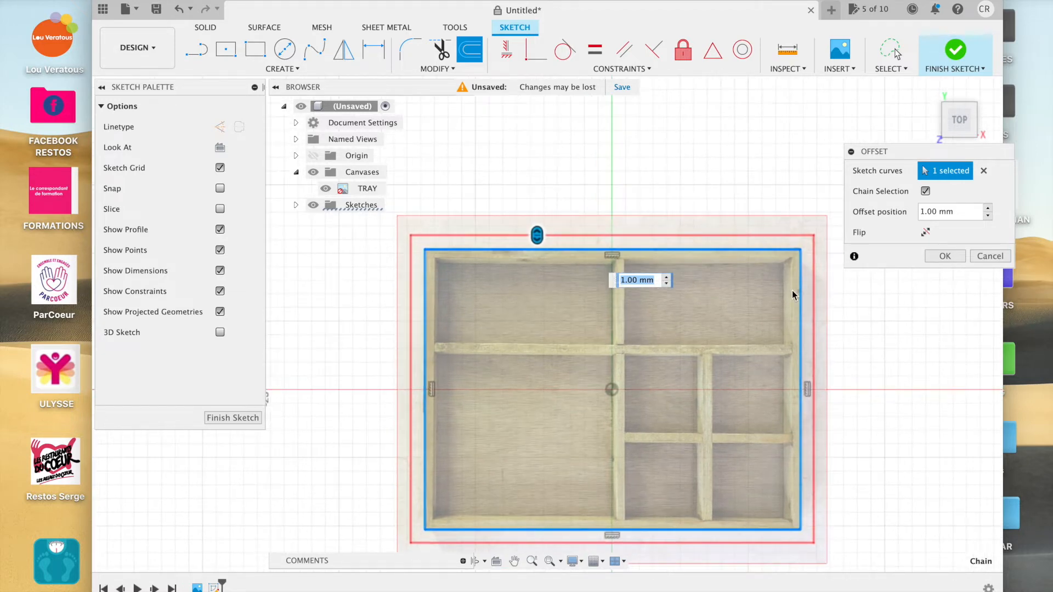
pyautogui.hscroll(-1, 670, 355)
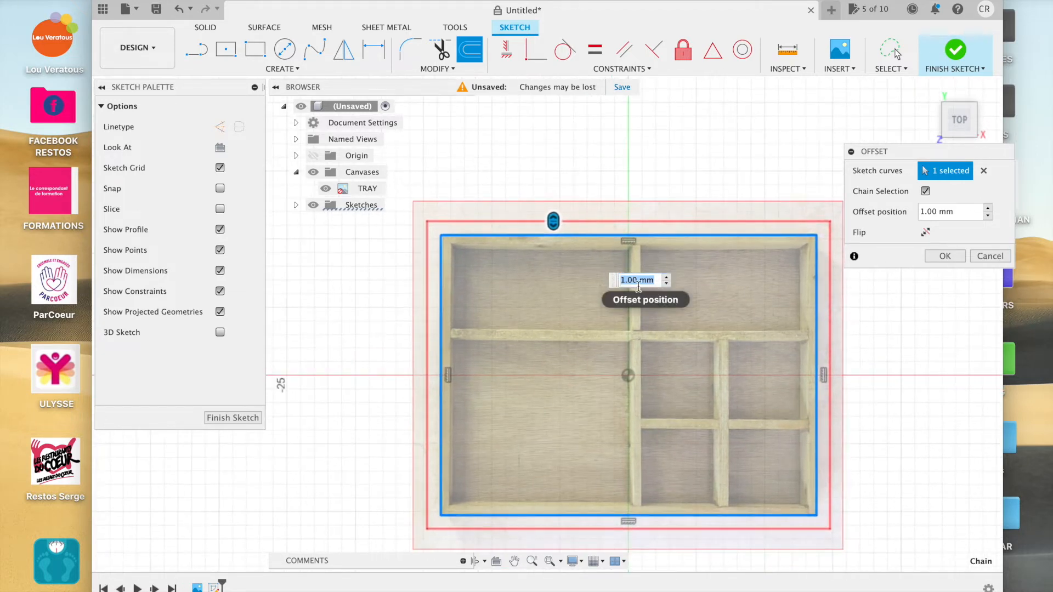
pyautogui.click(925, 233)
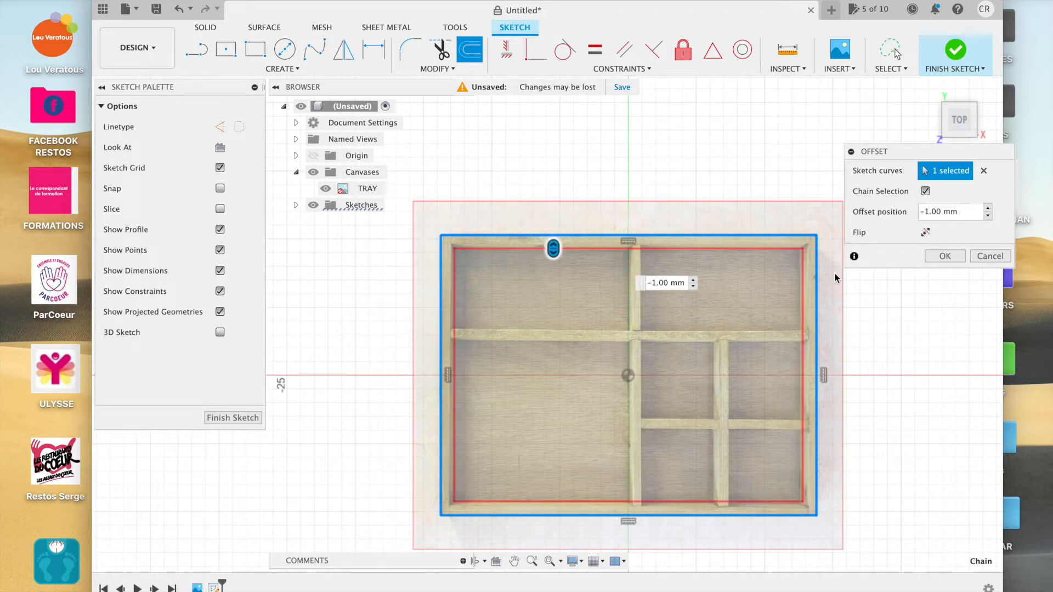
pyautogui.click(941, 257)
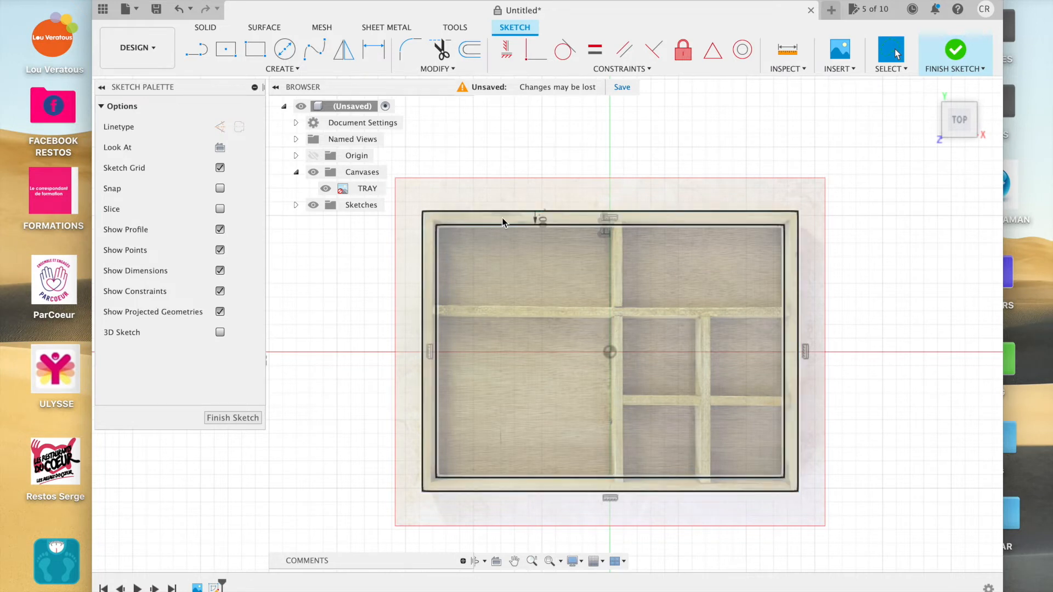
# Step: Draw the full-height vertical and full-width horizontal divider lines across the inner rectangle, along the left and upper edges of the tray's main partitions
pyautogui.hscroll(1, 491, 498)
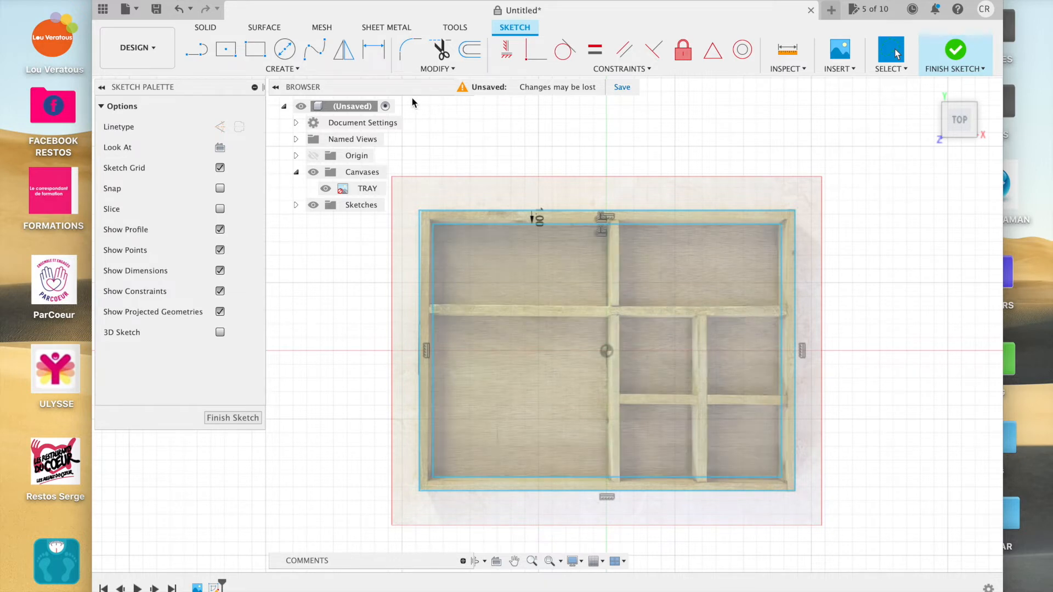
pyautogui.click(197, 49)
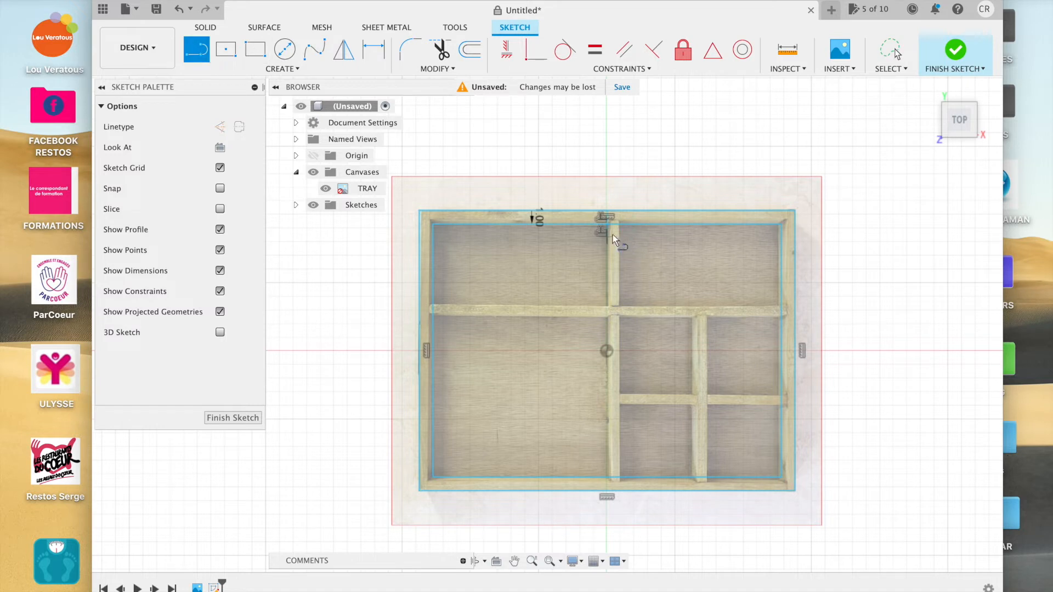
pyautogui.click(607, 215)
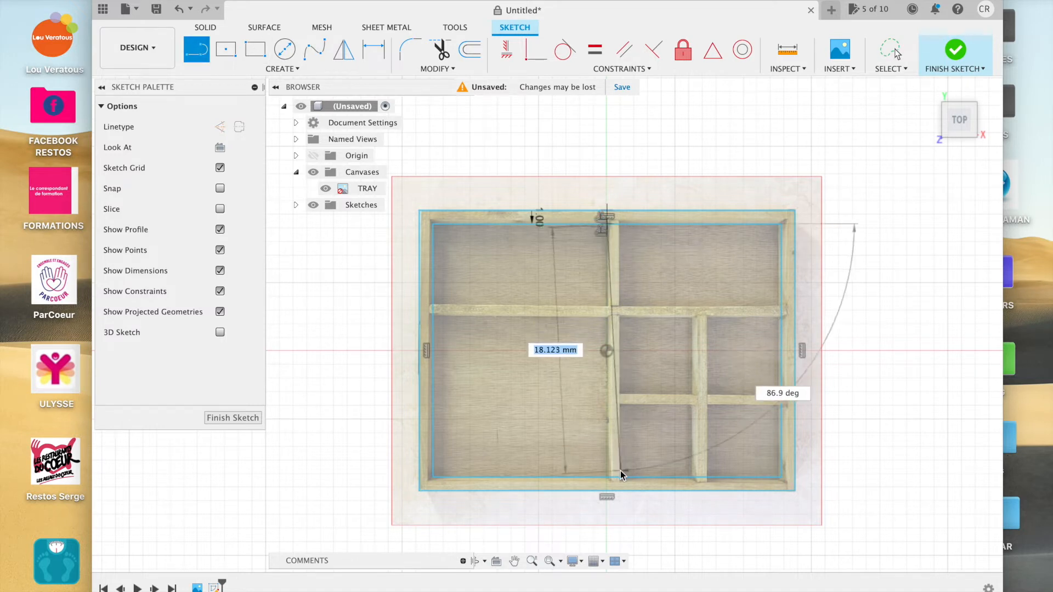
pyautogui.doubleClick(608, 481)
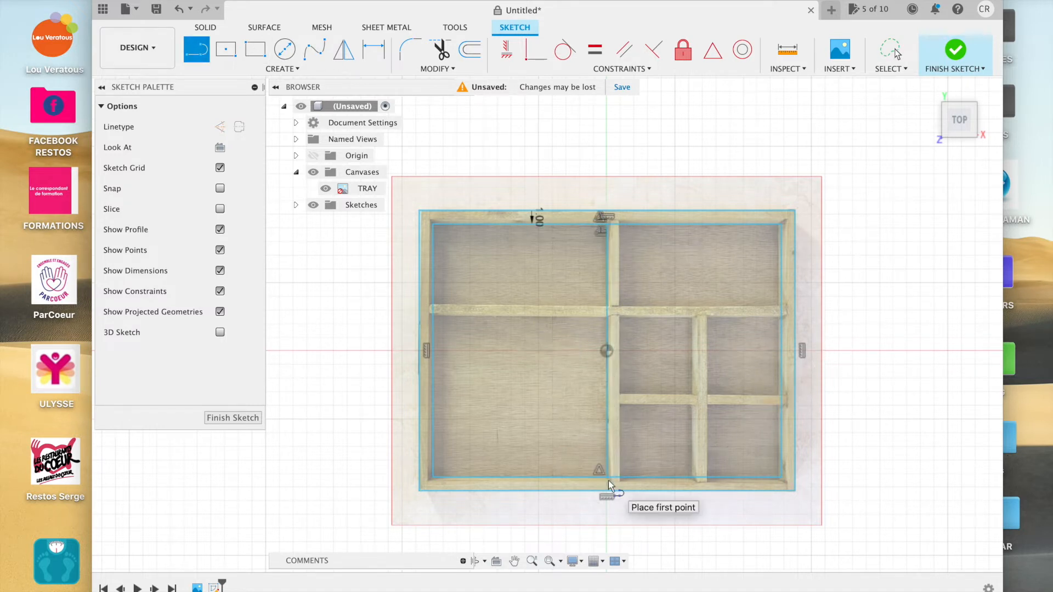
pyautogui.click(433, 304)
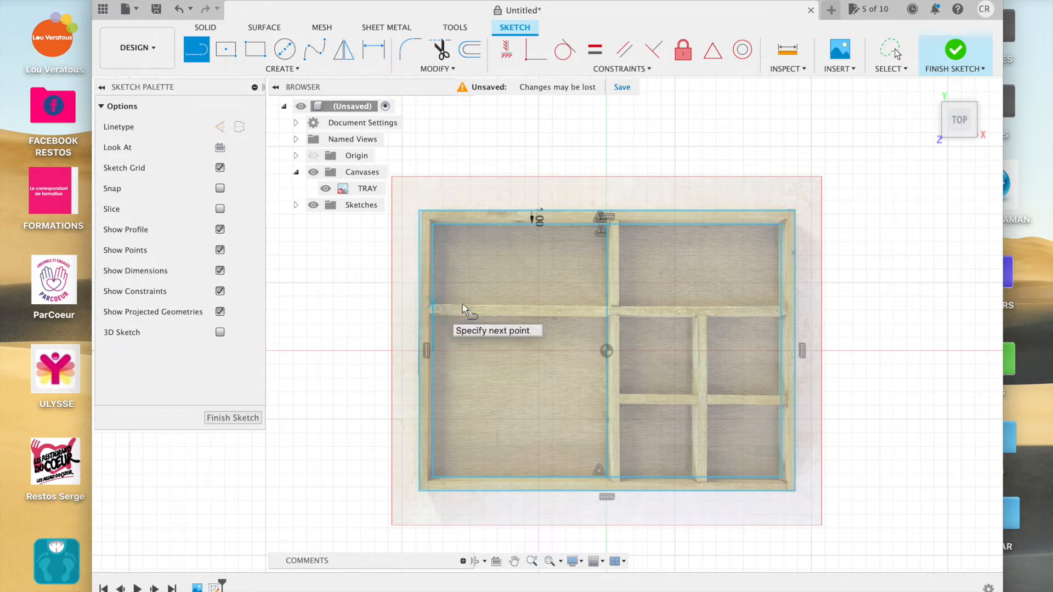
pyautogui.doubleClick(778, 307)
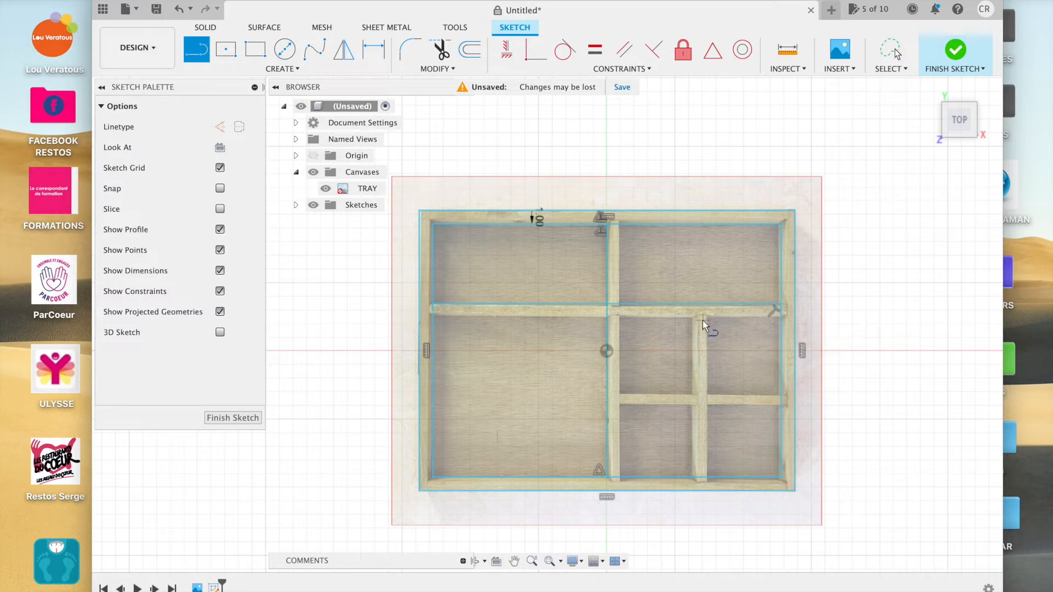
# Step: Draw one vertical and one horizontal line along the short partitions that split the tray's lower-right area into four small compartments
pyautogui.click(692, 306)
pyautogui.doubleClick(697, 483)
pyautogui.click(608, 392)
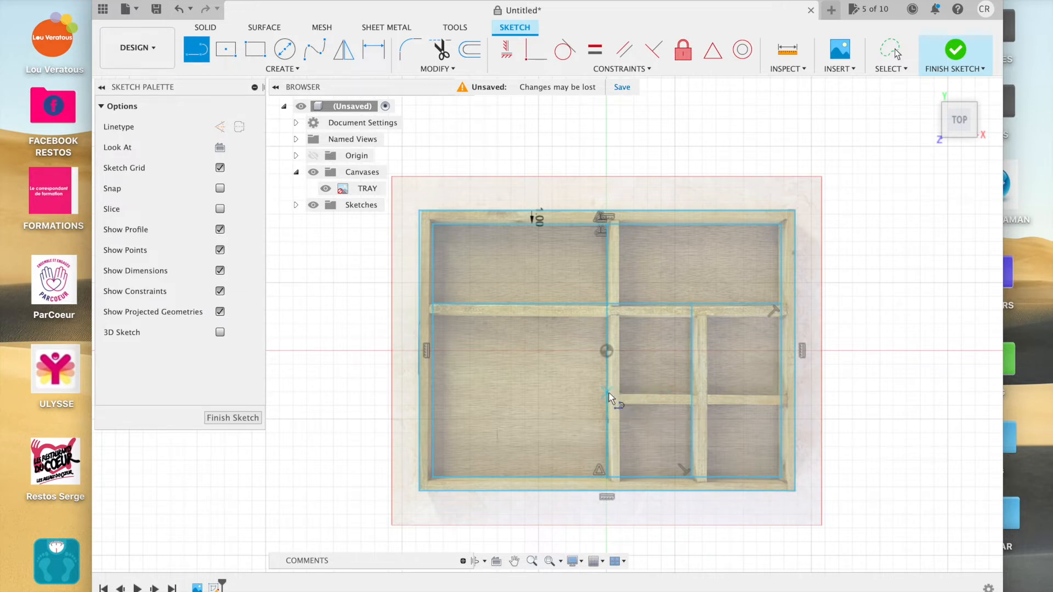
pyautogui.doubleClick(780, 400)
# Step: Apply a Horizontal/Vertical constraint to the slanted short divider line in the lower-right area to make it horizontal
pyautogui.click(506, 55)
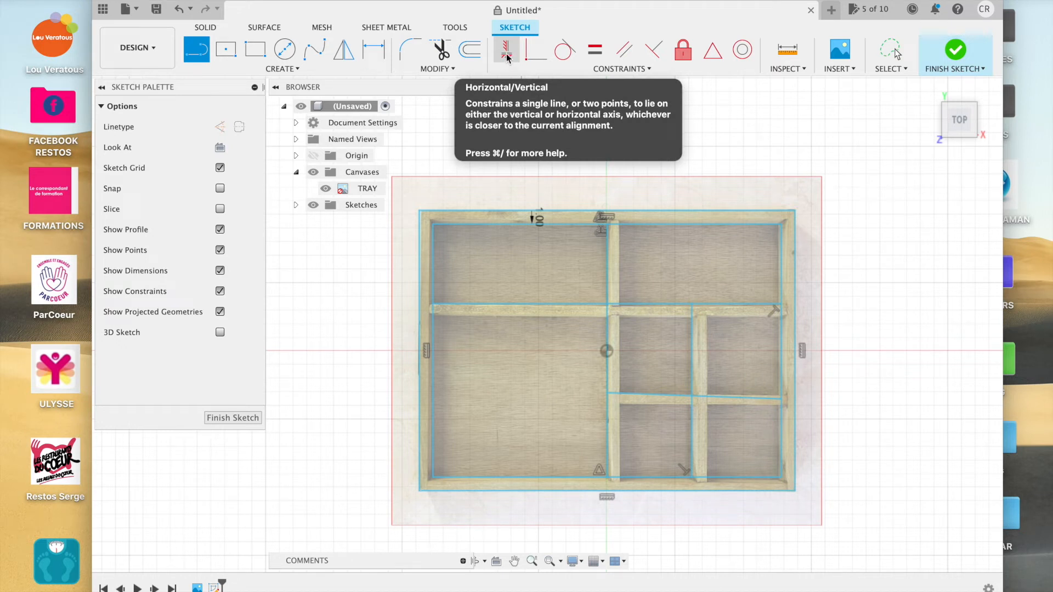
pyautogui.click(506, 56)
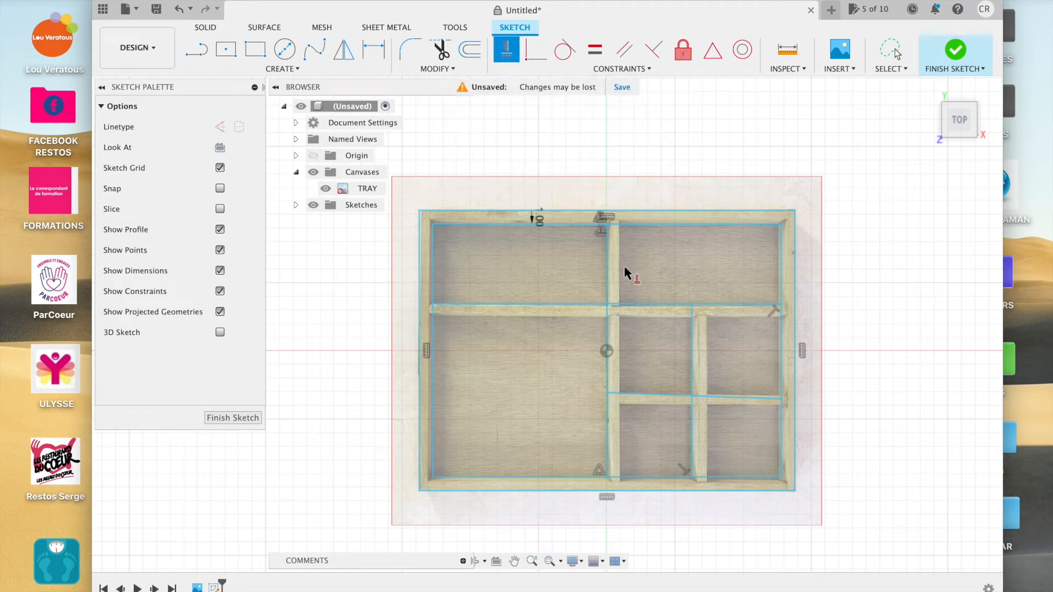
pyautogui.click(743, 398)
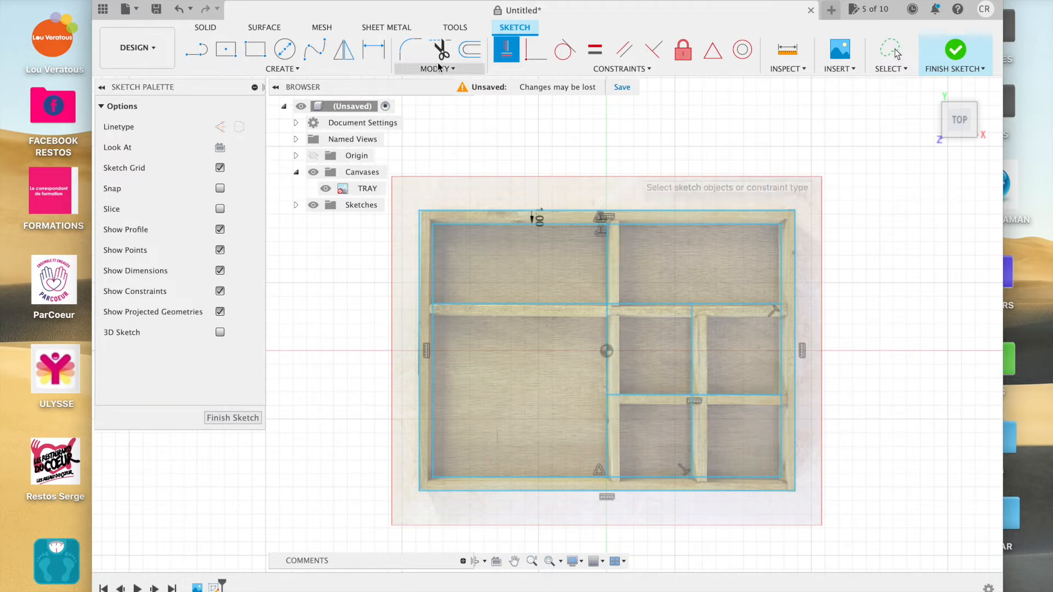
# Step: Offset the full-width horizontal divider line 1 mm downward to give that partition its thickness
pyautogui.click(470, 55)
pyautogui.click(507, 304)
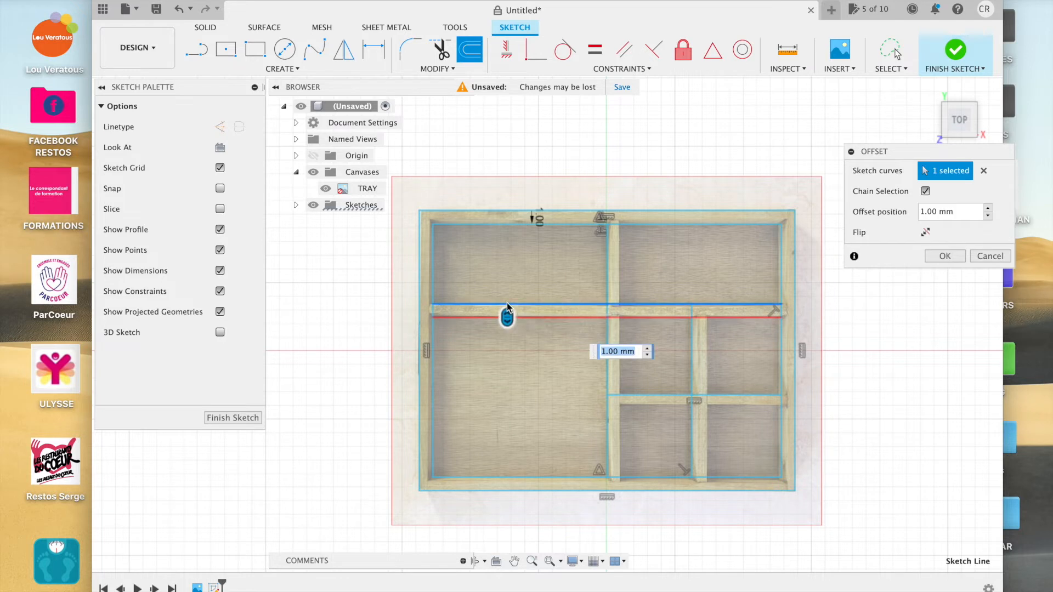
pyautogui.click(943, 256)
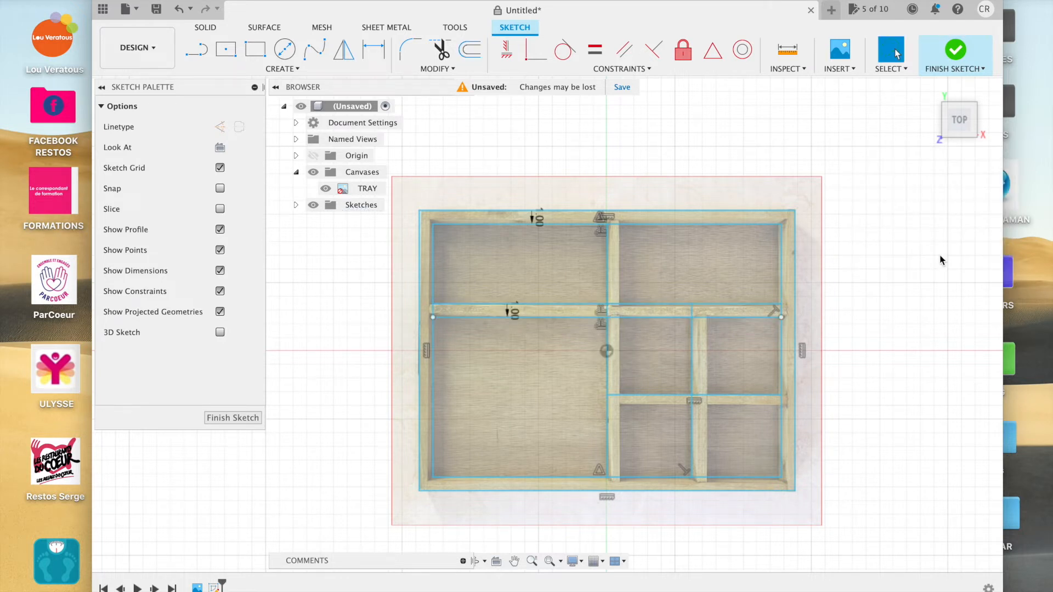
# Step: Offset the full-height vertical divider line 1 mm to the right to give that partition its thickness
pyautogui.click(607, 376)
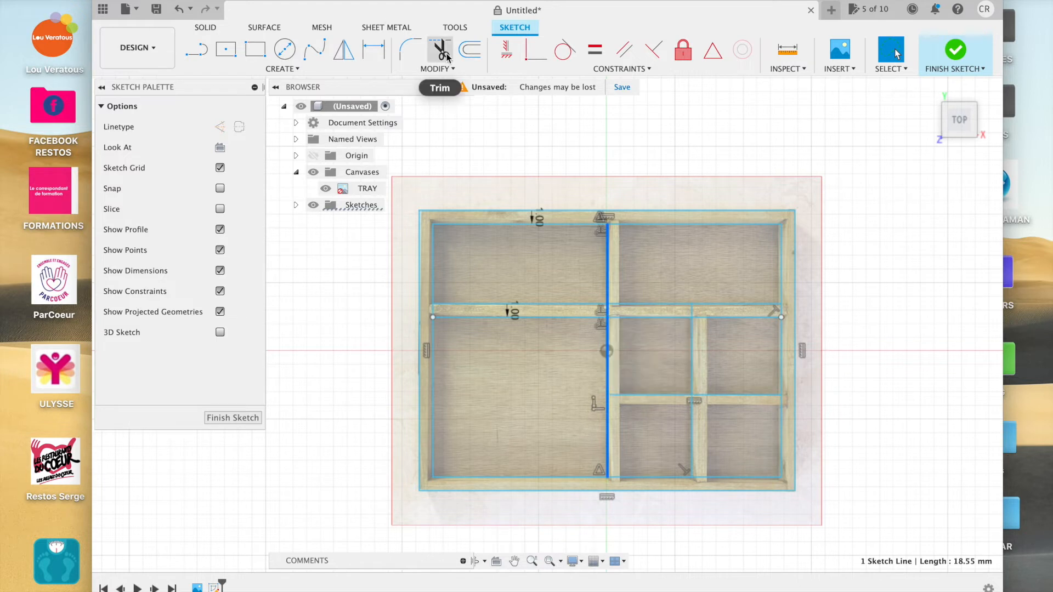
pyautogui.click(465, 53)
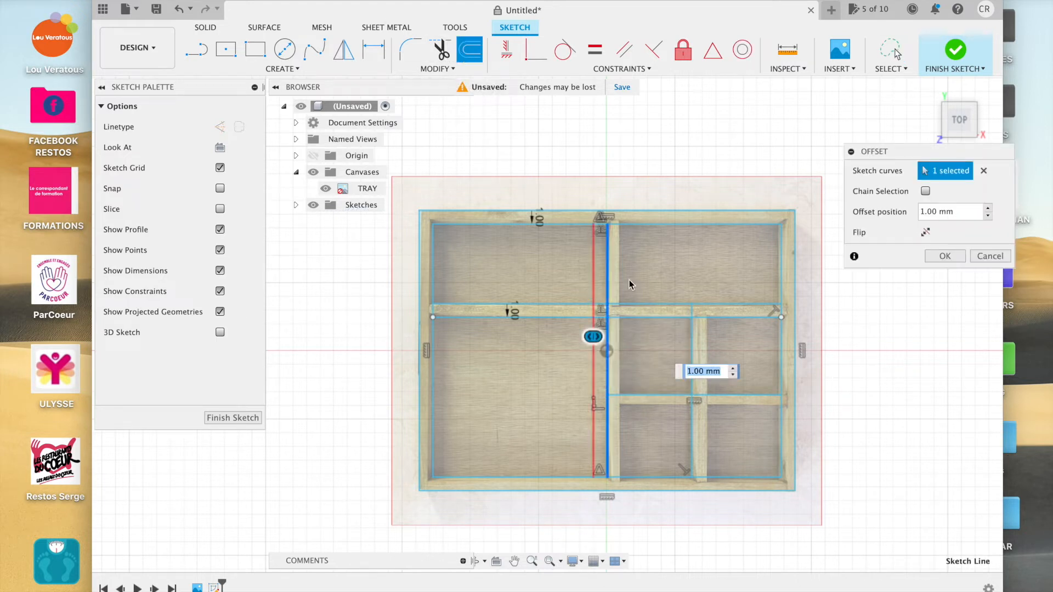
pyautogui.click(926, 233)
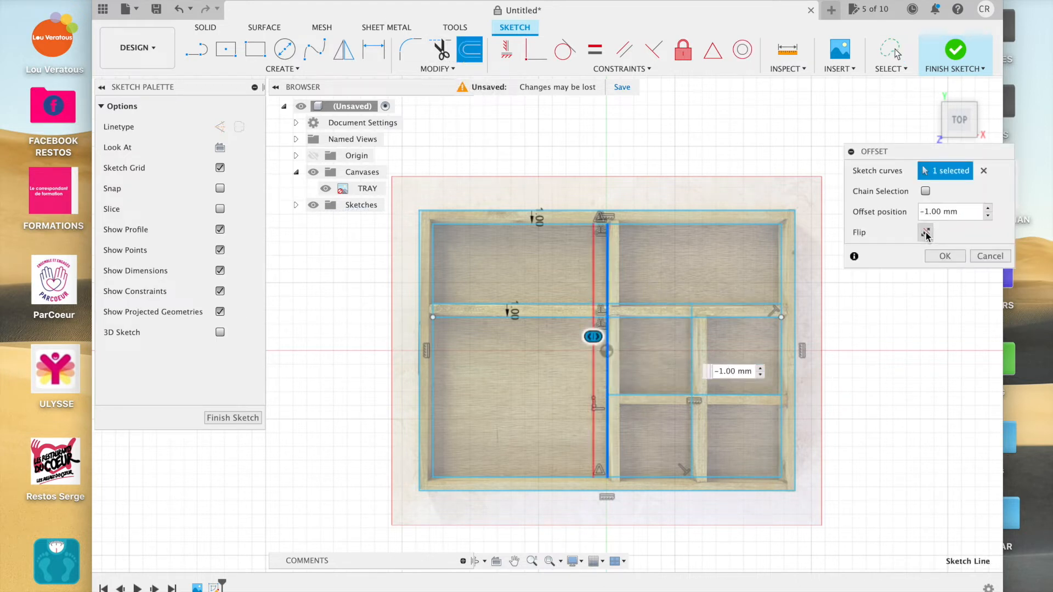
pyautogui.click(934, 256)
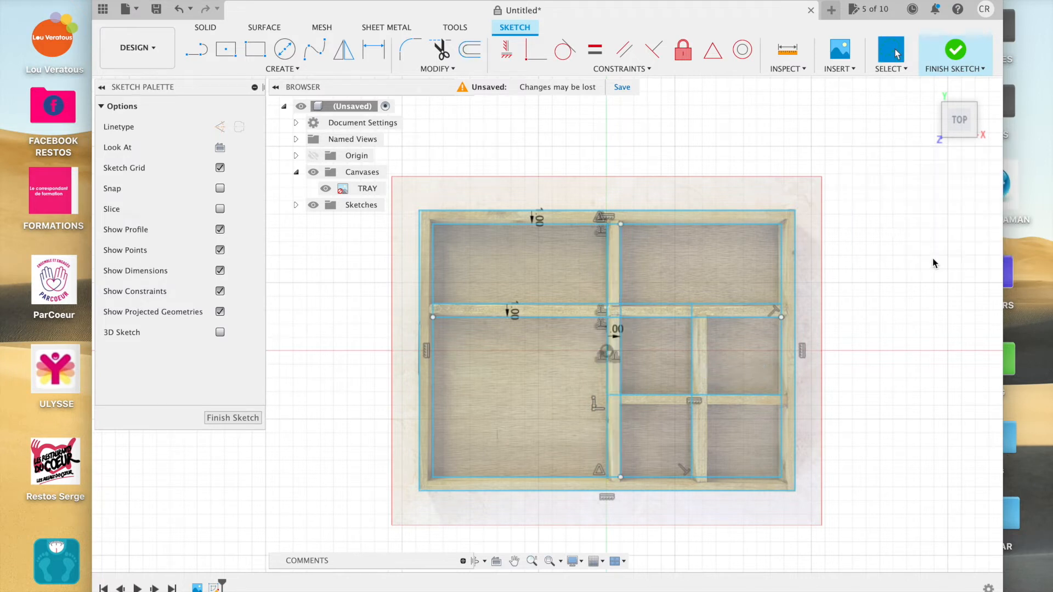
# Step: Offset the short vertical divider line in the tray's lower-right area 1 mm to the right
pyautogui.click(469, 49)
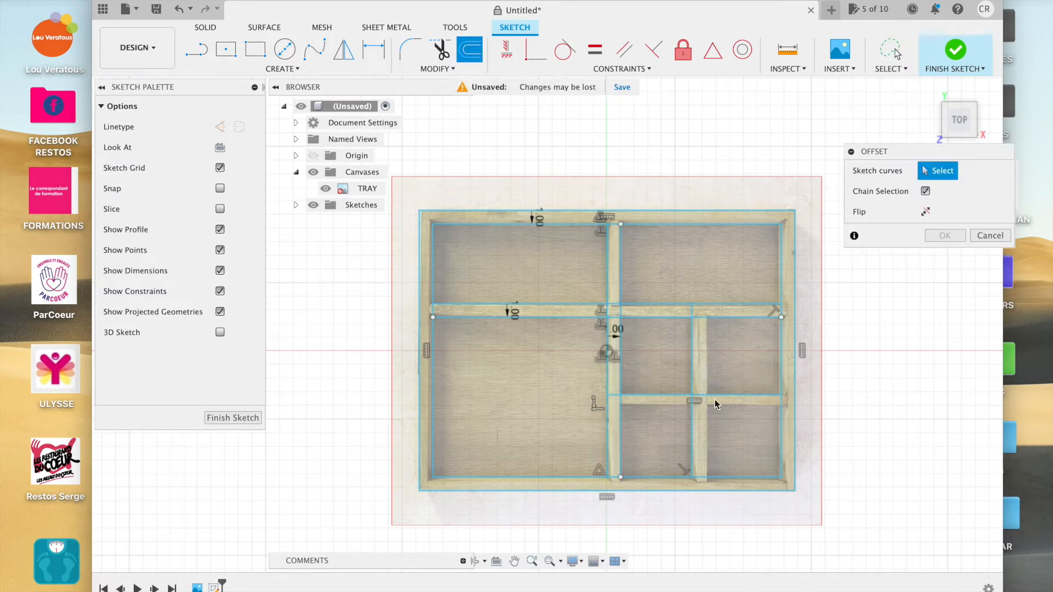
pyautogui.click(696, 387)
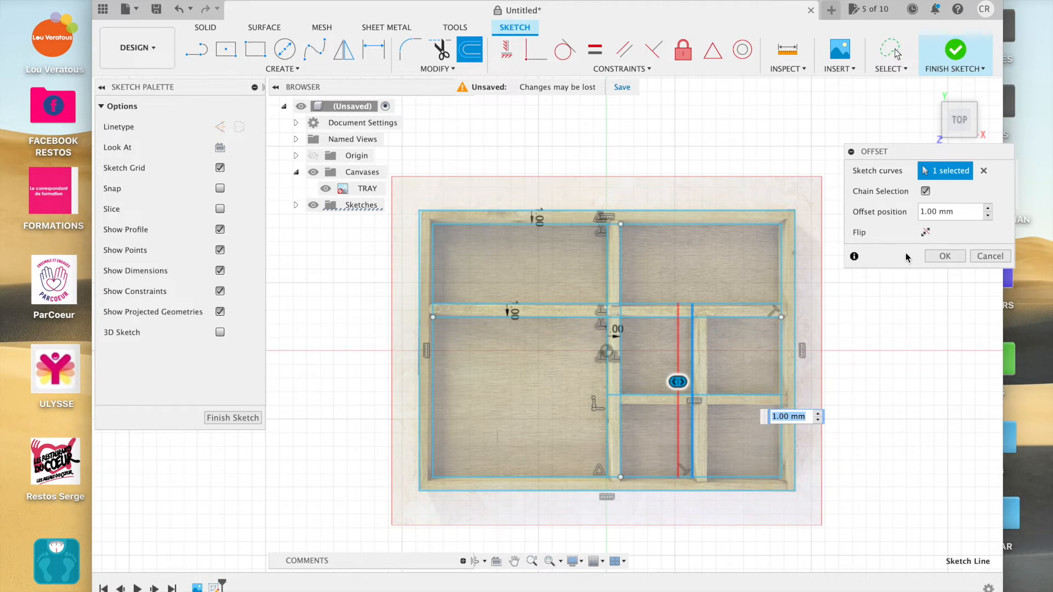
pyautogui.click(927, 233)
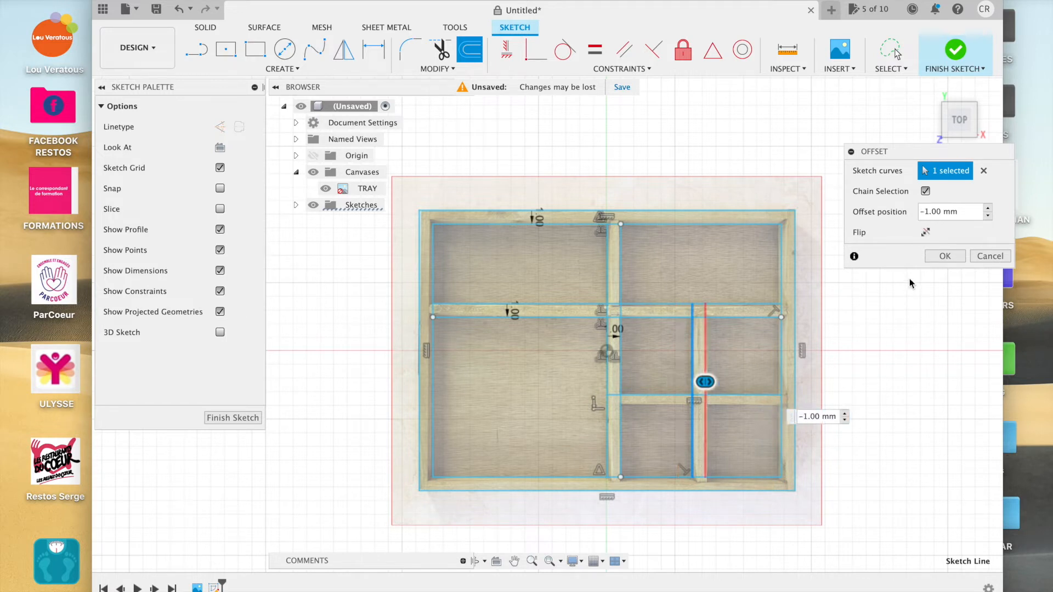
pyautogui.click(945, 256)
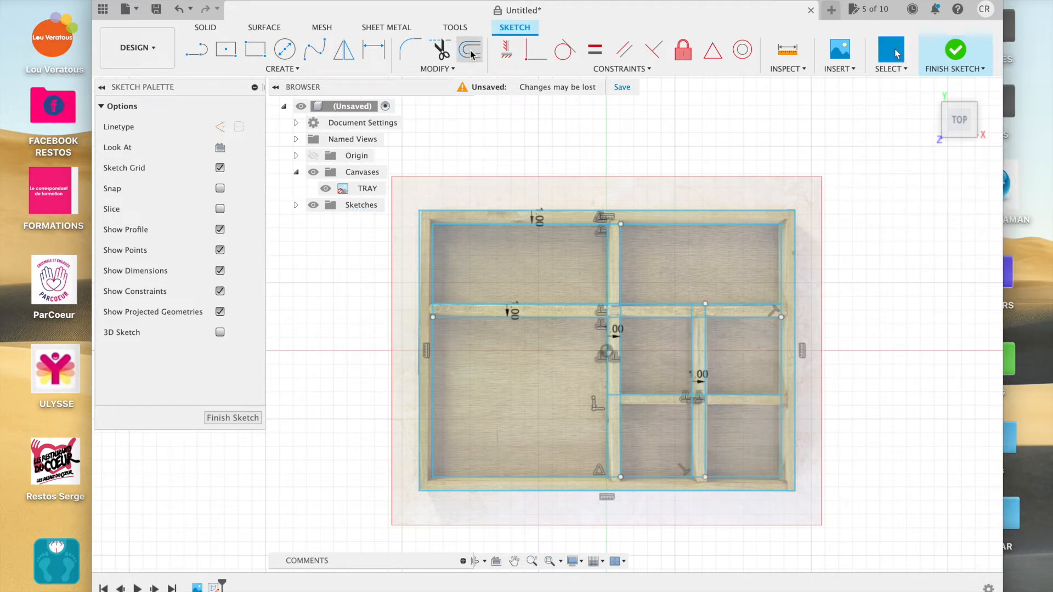
# Step: Offset the short horizontal divider line in the lower-right area 1 mm downward
pyautogui.click(470, 49)
pyautogui.click(656, 394)
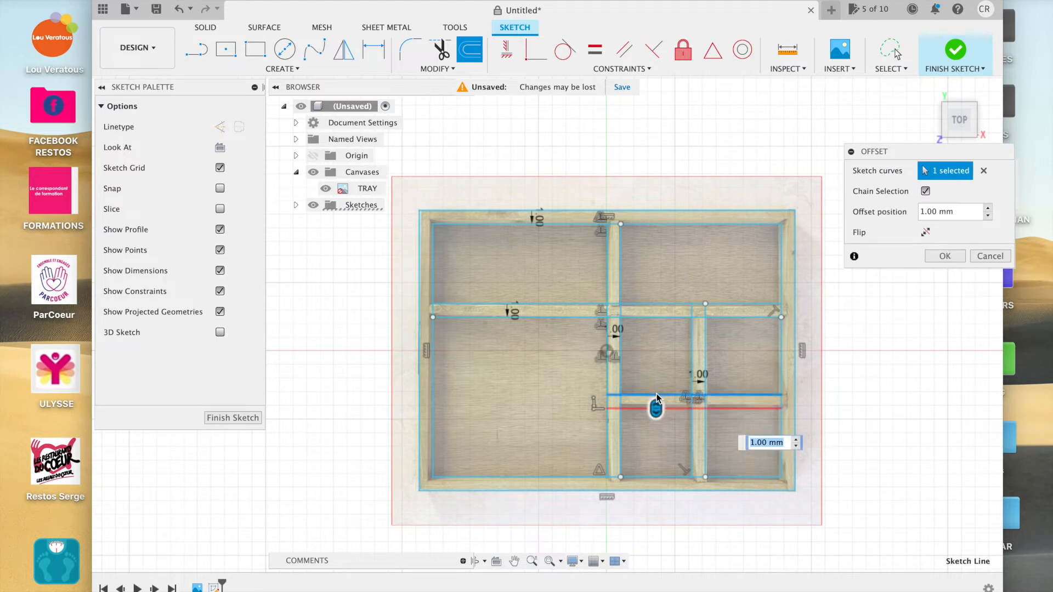
pyautogui.click(927, 261)
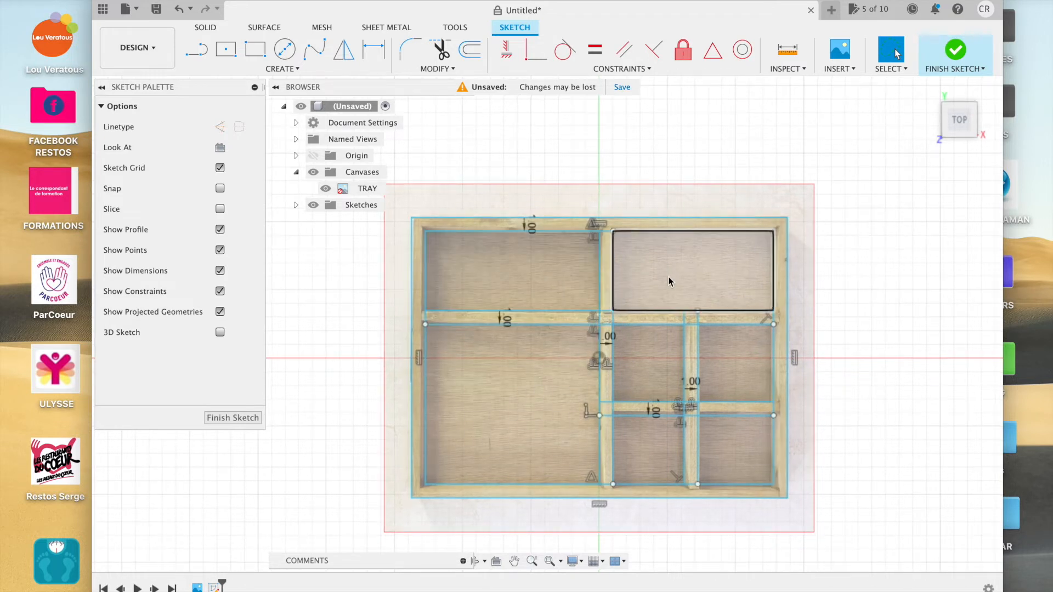
# Step: Finish the tray sketch and hide the reference canvas
pyautogui.moveTo(531, 230); pyautogui.dragTo(541, 214, button='middle')
pyautogui.click(542, 215)
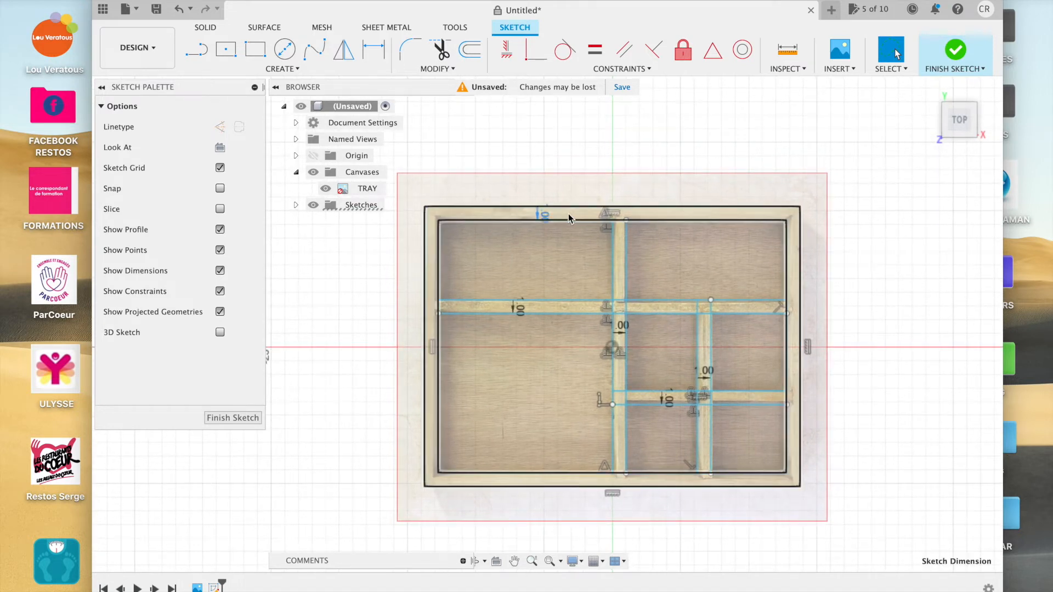
pyautogui.click(239, 418)
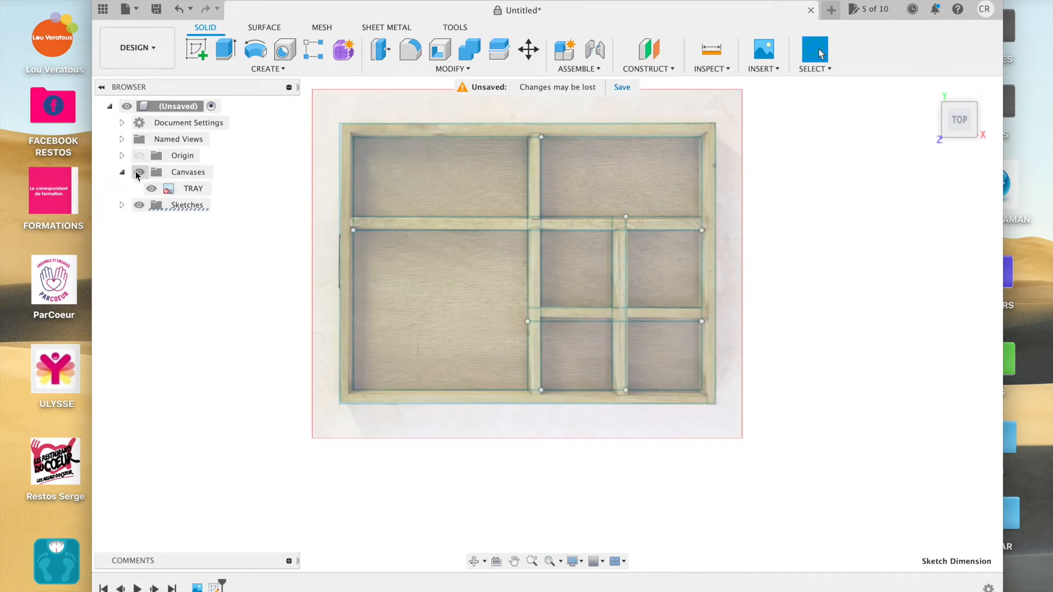
pyautogui.click(139, 173)
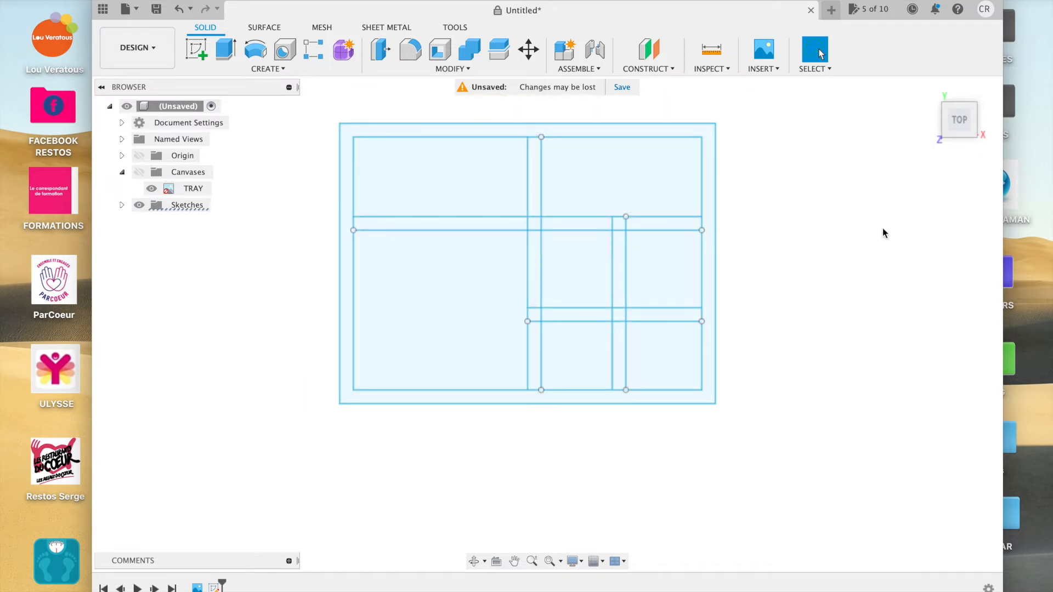
# Step: Start an Extrude with the outer frame and all profile segments of the full-height vertical and full-width horizontal partitions
pyautogui.click(482, 128)
pyautogui.click(534, 172)
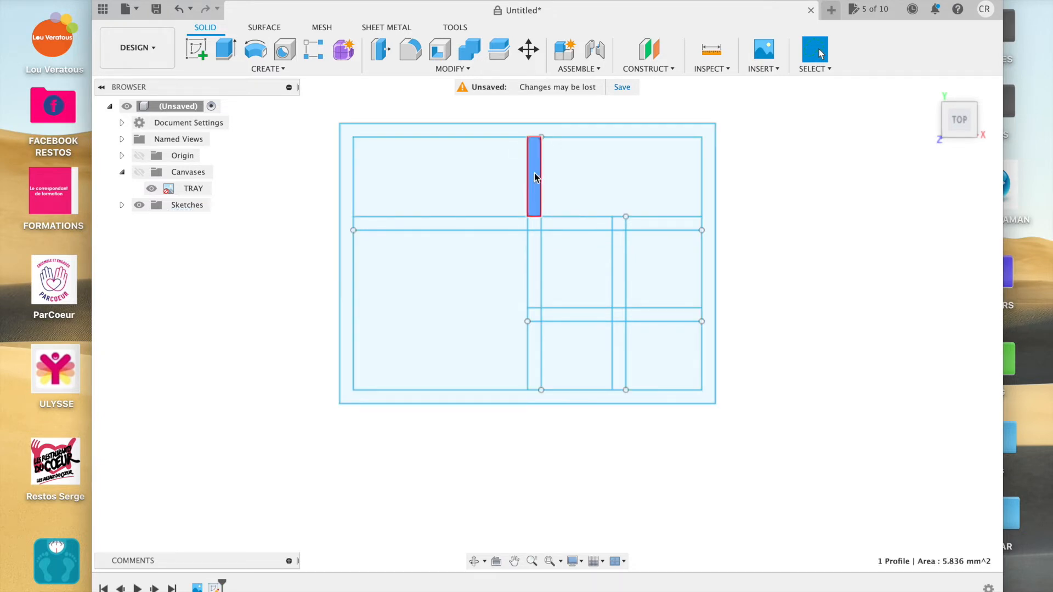
pyautogui.click(225, 50)
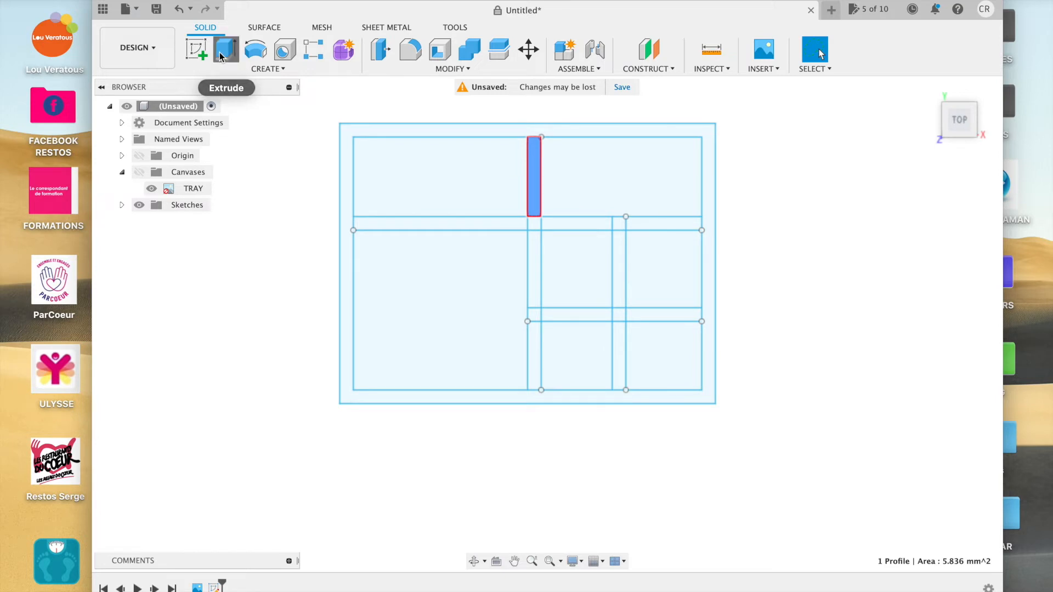
pyautogui.click(429, 132)
pyautogui.click(457, 224)
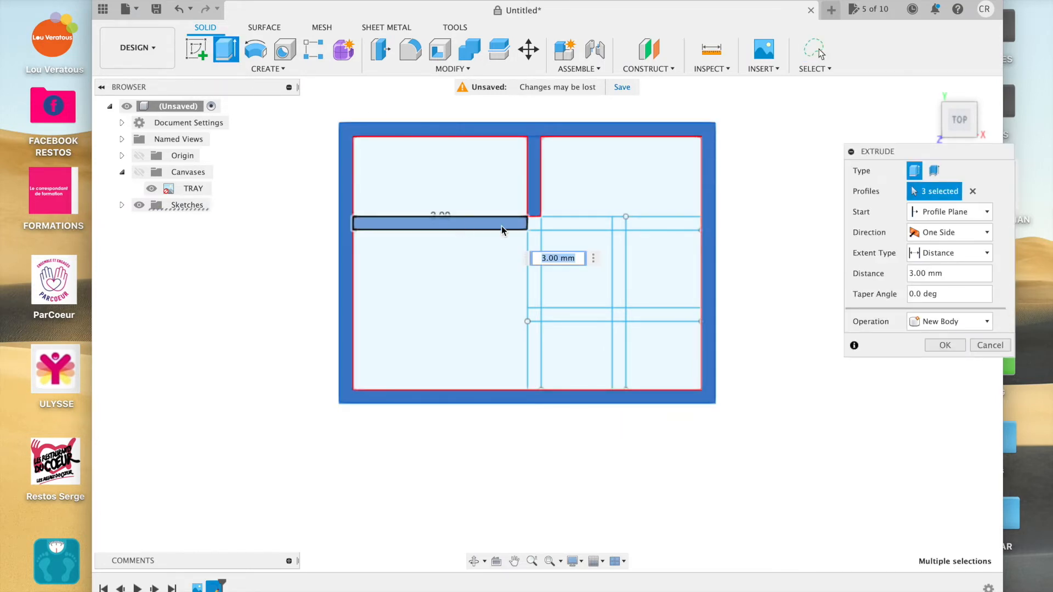
pyautogui.click(536, 226)
pyautogui.click(556, 227)
pyautogui.click(619, 226)
pyautogui.click(658, 224)
pyautogui.click(535, 274)
pyautogui.click(535, 316)
pyautogui.click(537, 332)
pyautogui.click(563, 323)
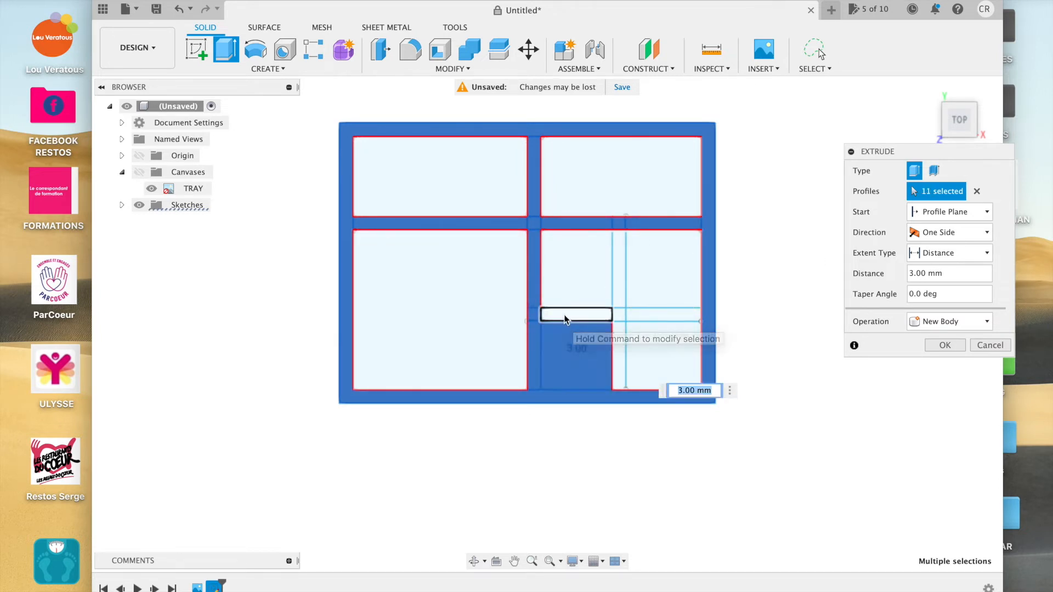
pyautogui.click(564, 345)
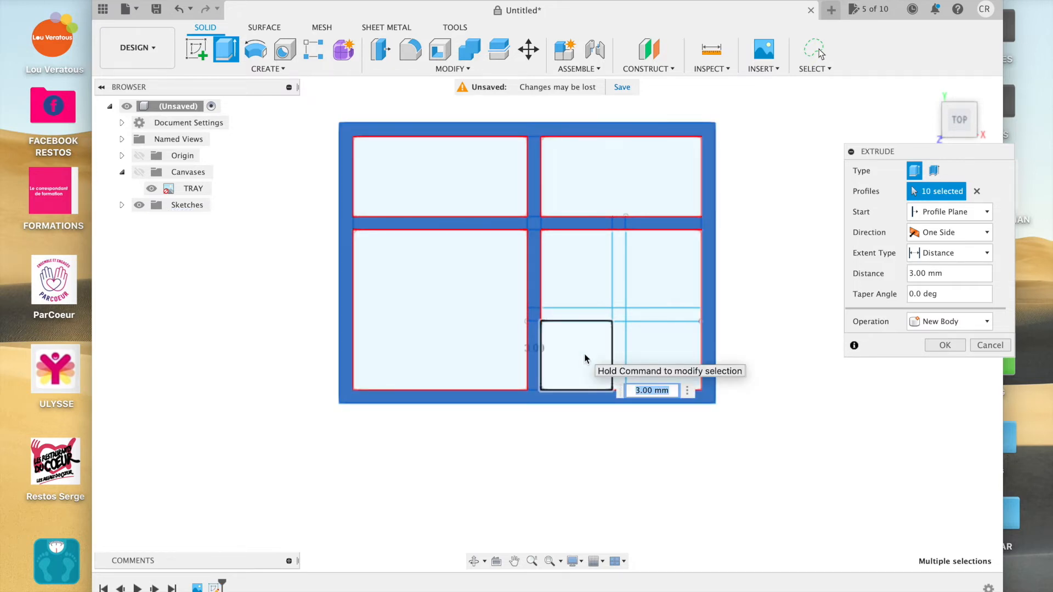
pyautogui.click(585, 358)
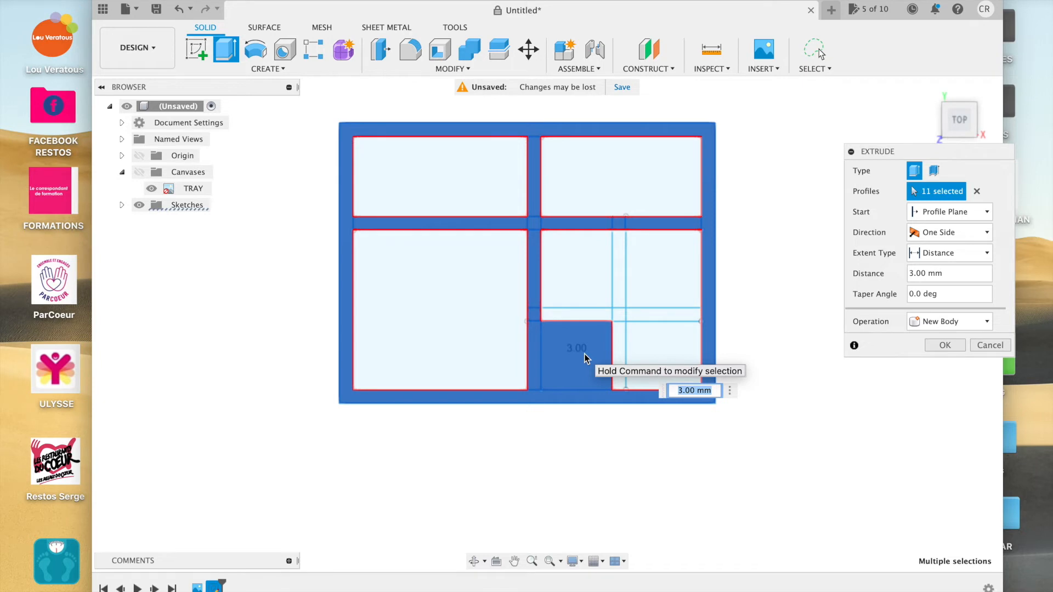
pyautogui.click(567, 348)
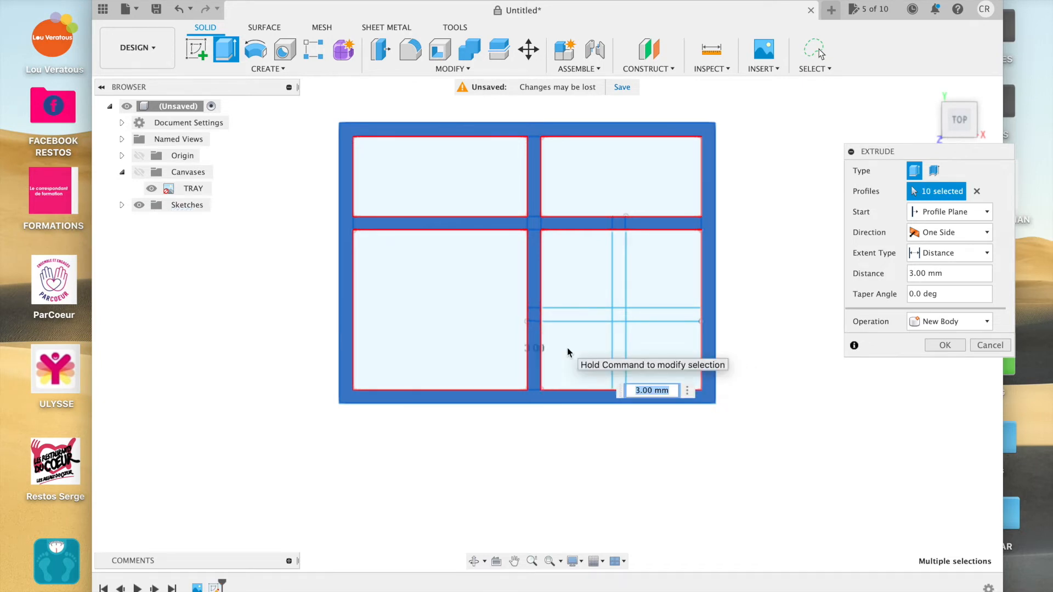
# Step: Add the short crossing partitions of the lower-right area to the selected profiles and extrude them all 5 mm as a new body
pyautogui.click(575, 317)
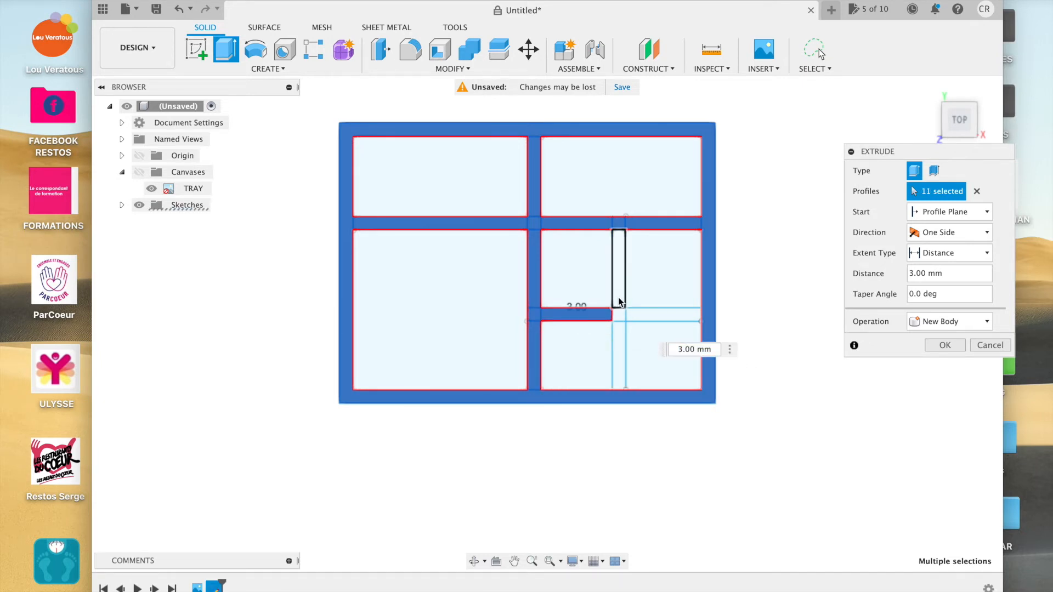
pyautogui.click(618, 298)
pyautogui.click(620, 314)
pyautogui.click(644, 315)
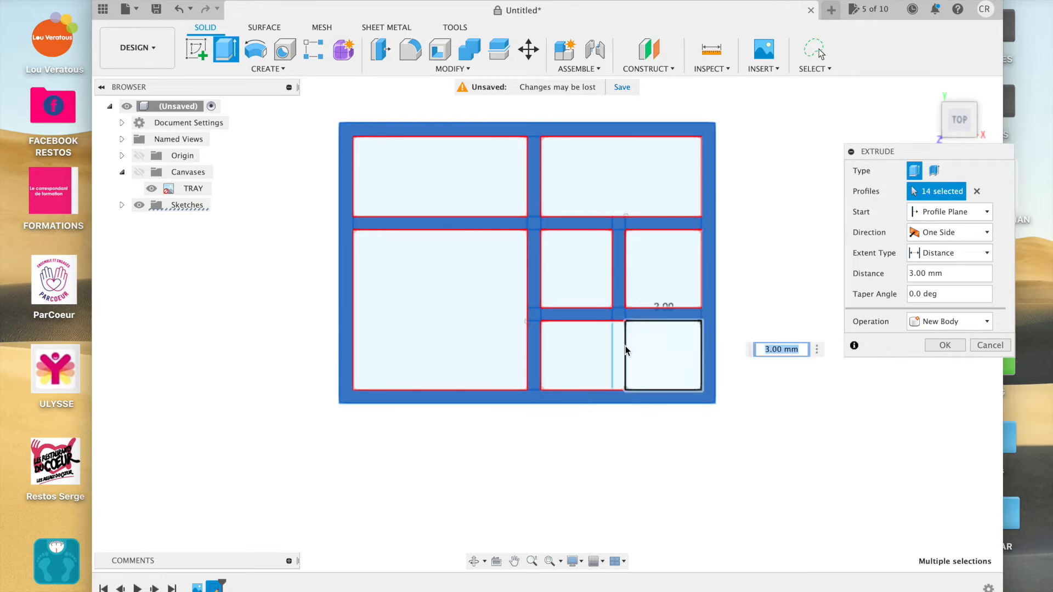
pyautogui.click(620, 351)
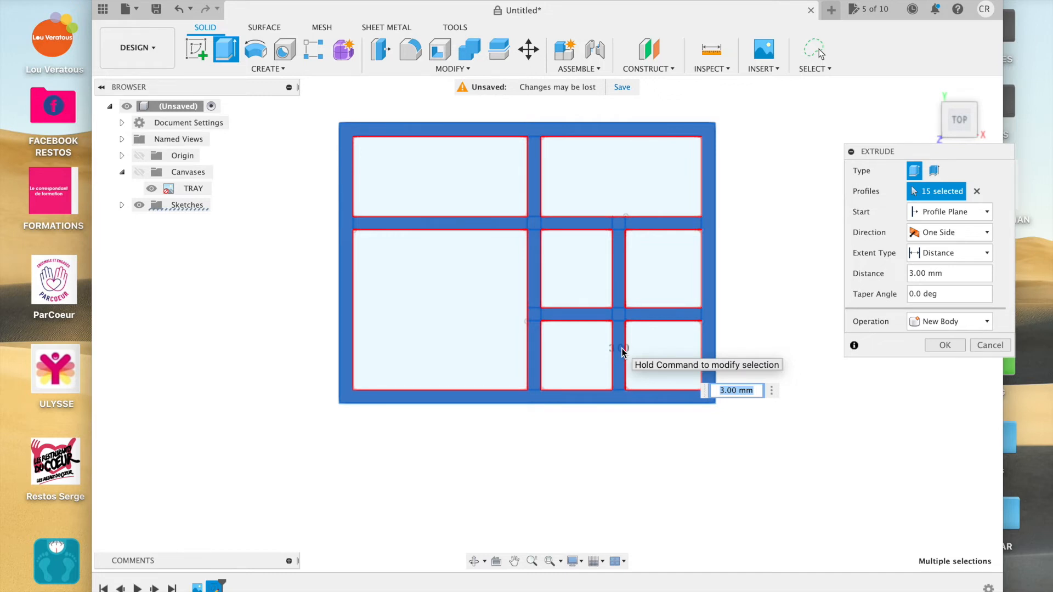
pyautogui.write('5')
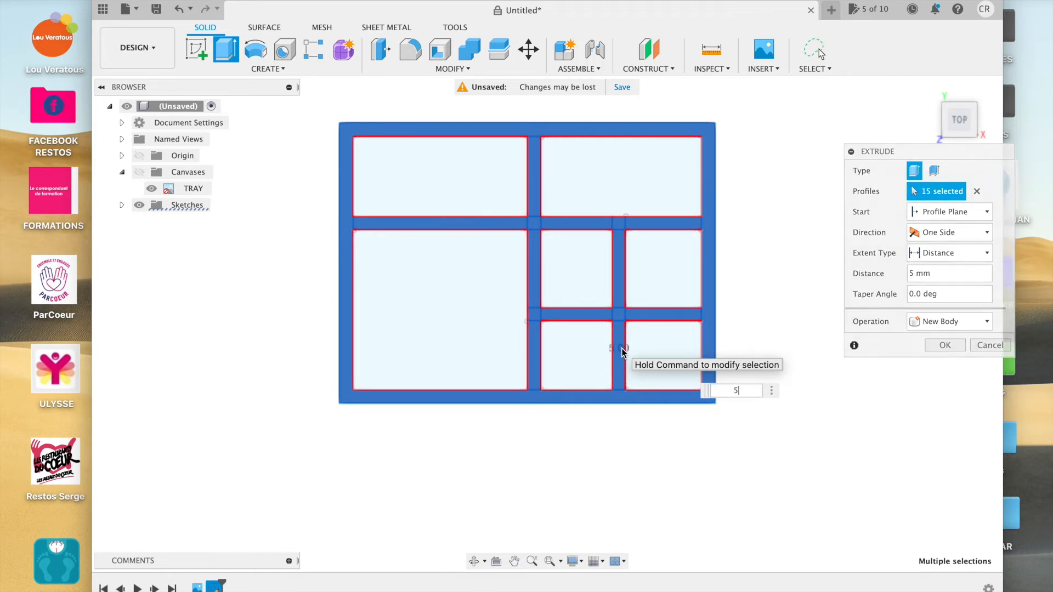
pyautogui.press('Return')
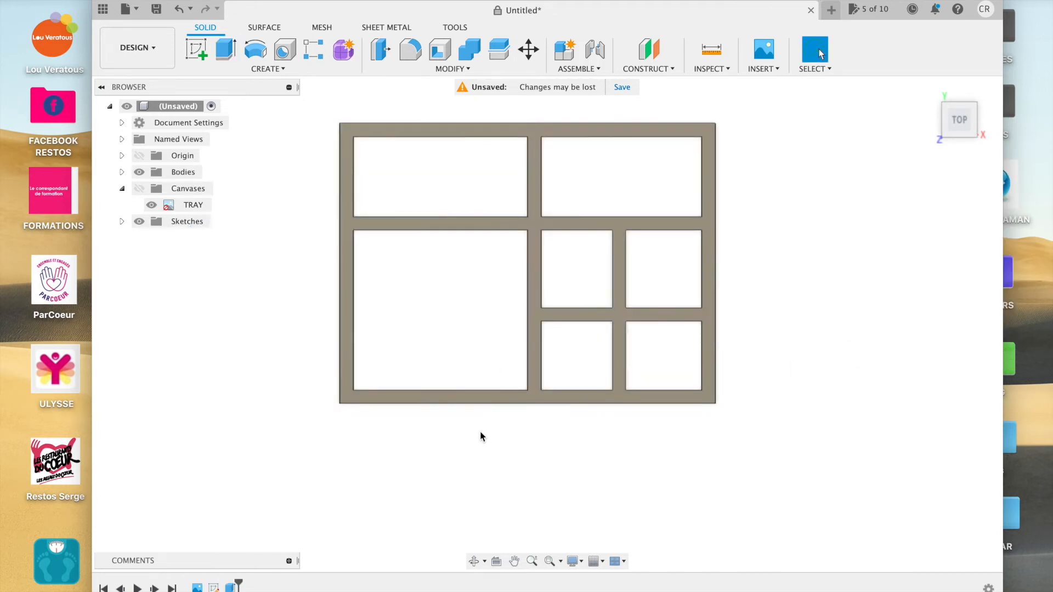
# Step: Examine the extruded tray frame from above, from its sides and from below
pyautogui.keyDown('shift'); pyautogui.scroll(-10, 480, 432); pyautogui.keyUp('shift')
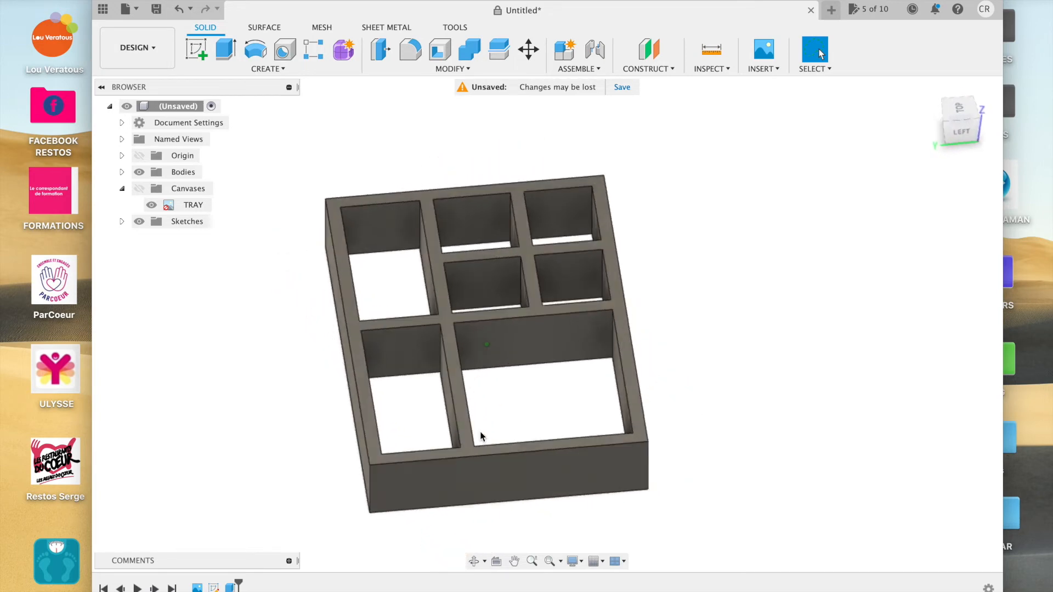
pyautogui.keyDown('shift'); pyautogui.scroll(-10, 479, 432); pyautogui.keyUp('shift')
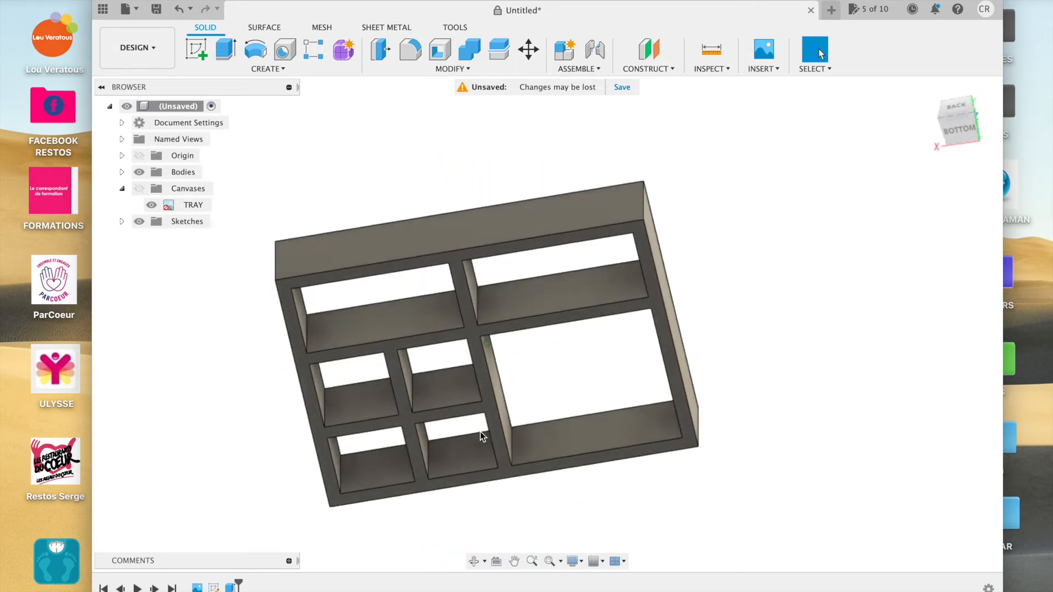
pyautogui.keyDown('shift'); pyautogui.scroll(-10, 479, 432); pyautogui.keyUp('shift')
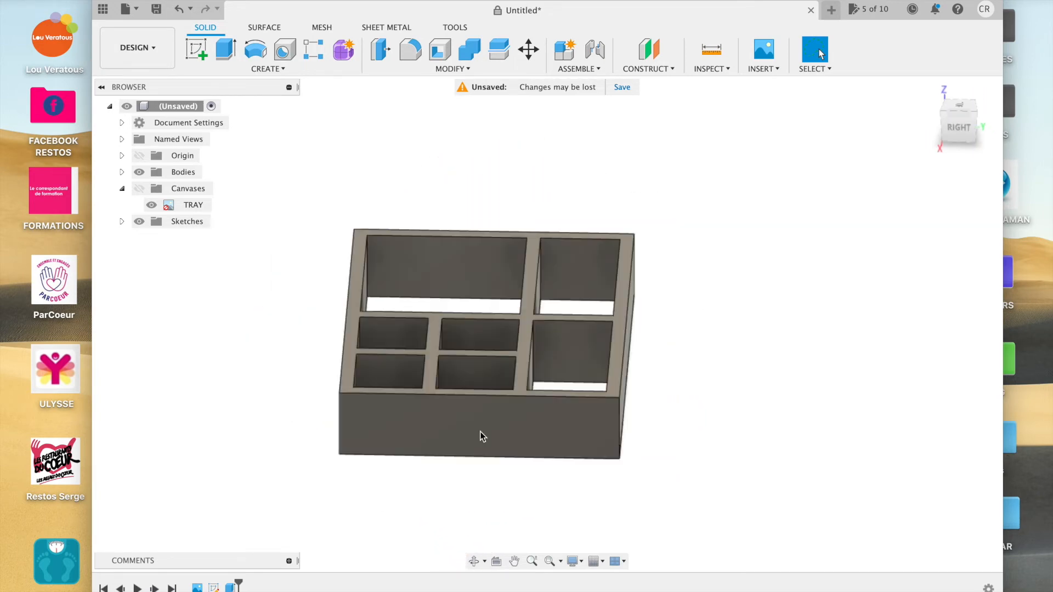
pyautogui.keyDown('shift'); pyautogui.scroll(-10, 480, 432); pyautogui.keyUp('shift')
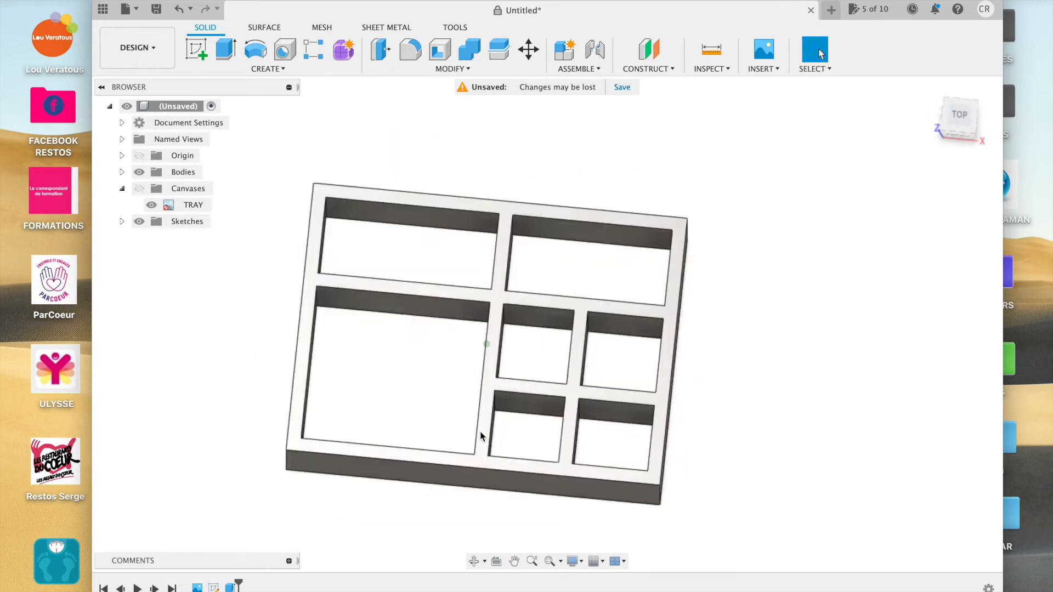
pyautogui.keyDown('shift'); pyautogui.scroll(-8, 479, 436); pyautogui.keyUp('shift')
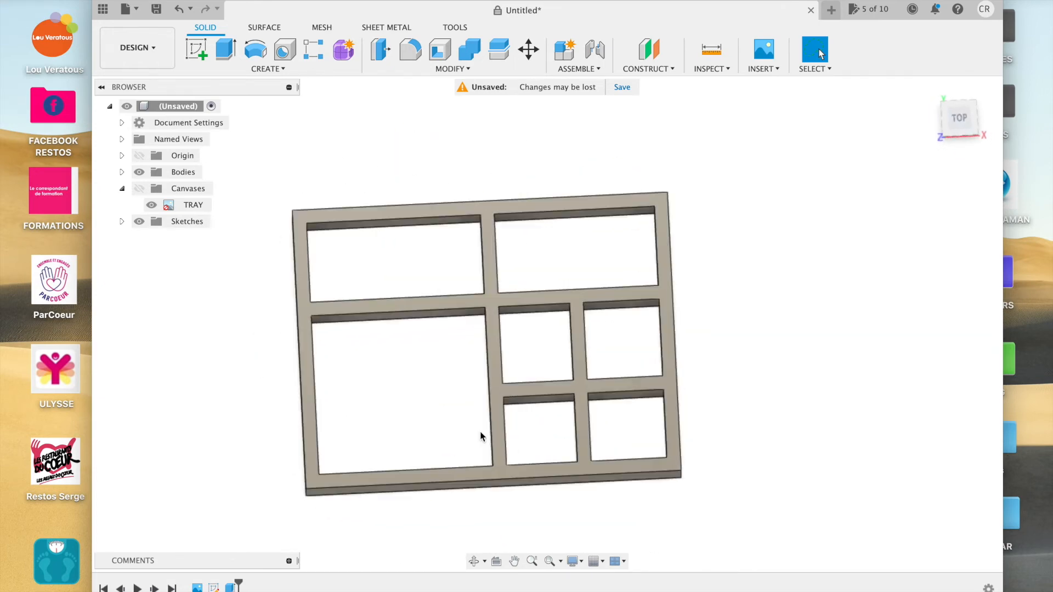
pyautogui.keyDown('shift'); pyautogui.scroll(-10, 480, 437); pyautogui.keyUp('shift')
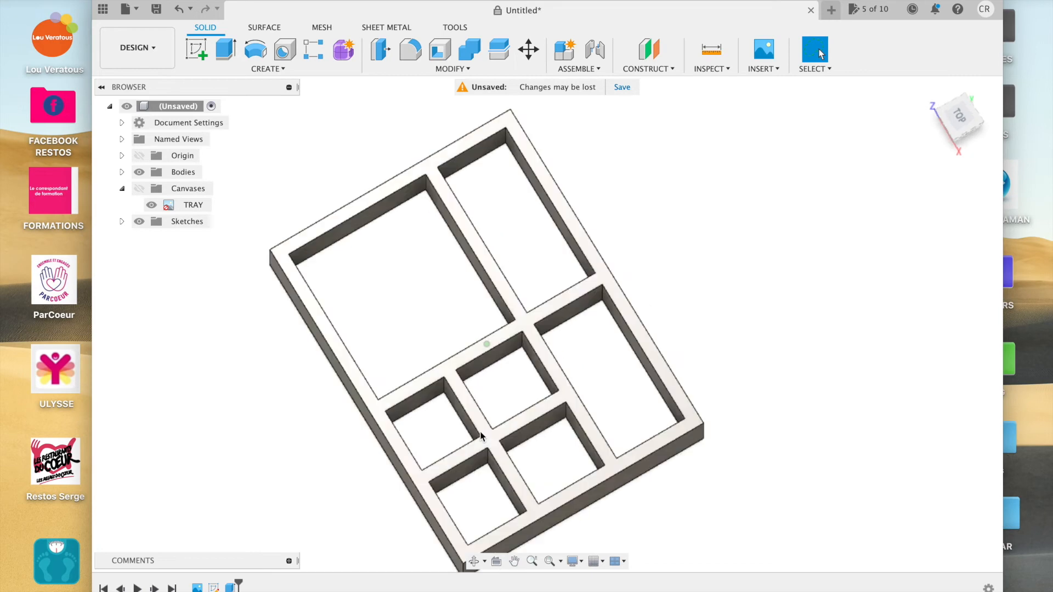
pyautogui.keyDown('shift'); pyautogui.scroll(10, 481, 436); pyautogui.keyUp('shift')
pyautogui.keyDown('shift'); pyautogui.hscroll(10, 480, 437); pyautogui.keyUp('shift')
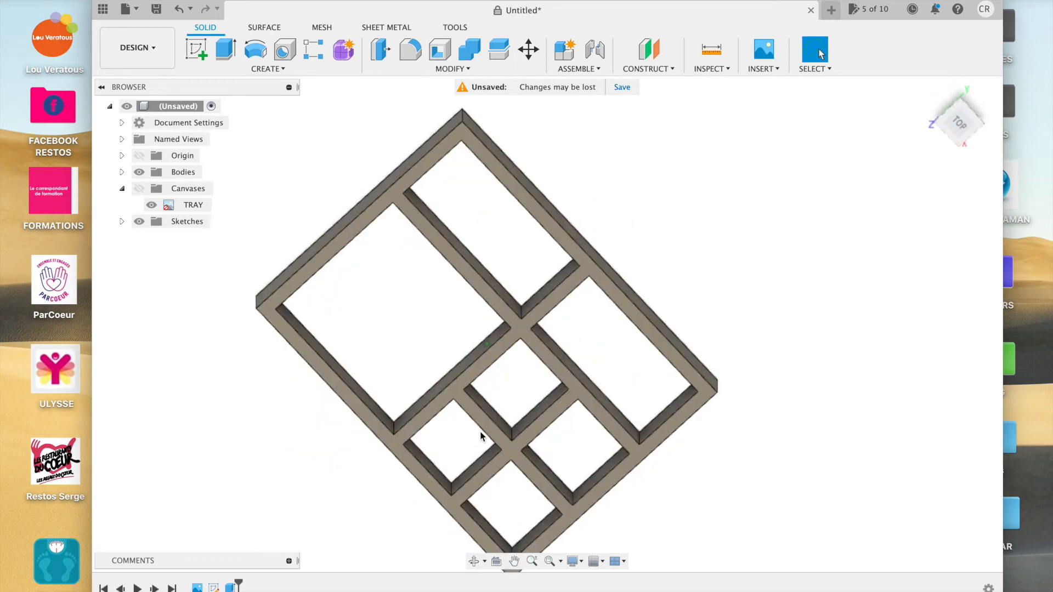
pyautogui.keyDown('shift'); pyautogui.hscroll(-10, 480, 436); pyautogui.keyUp('shift')
pyautogui.keyDown('shift'); pyautogui.scroll(5, 480, 437); pyautogui.keyUp('shift')
pyautogui.keyDown('shift'); pyautogui.hscroll(10, 480, 436); pyautogui.keyUp('shift')
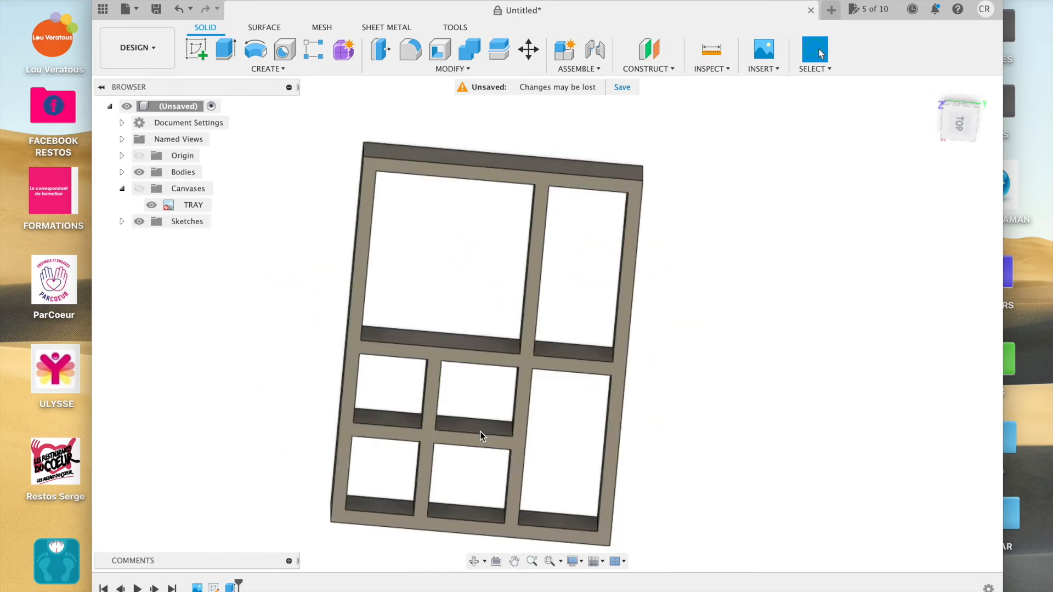
pyautogui.keyDown('shift'); pyautogui.scroll(-6, 480, 436); pyautogui.keyUp('shift')
pyautogui.keyDown('shift'); pyautogui.scroll(-10, 481, 437); pyautogui.keyUp('shift')
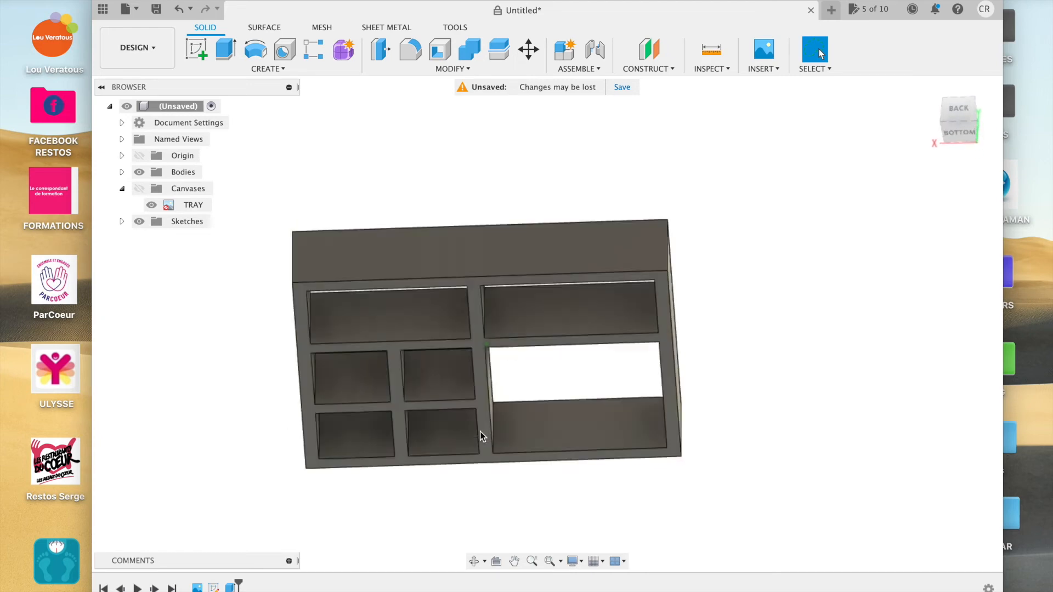
pyautogui.keyDown('shift'); pyautogui.hscroll(5, 481, 436); pyautogui.keyUp('shift')
pyautogui.keyDown('shift'); pyautogui.hscroll(5, 481, 436); pyautogui.keyUp('shift')
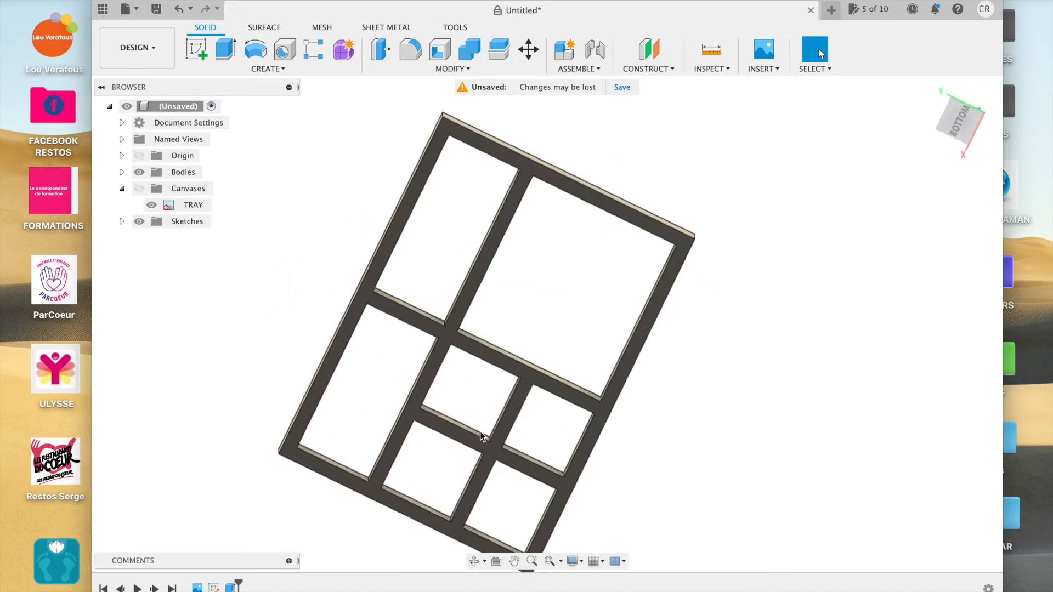
# Step: Examine the underside and the compartment openings of the extruded tray frame from several tilted angles
pyautogui.keyDown('shift'); pyautogui.scroll(6, 481, 437); pyautogui.keyUp('shift')
pyautogui.keyDown('shift'); pyautogui.scroll(-6, 480, 437); pyautogui.keyUp('shift')
pyautogui.keyDown('shift'); pyautogui.scroll(6, 481, 437); pyautogui.keyUp('shift')
pyautogui.keyDown('shift'); pyautogui.scroll(-6, 480, 437); pyautogui.keyUp('shift')
pyautogui.keyDown('shift'); pyautogui.hscroll(3, 480, 437); pyautogui.keyUp('shift')
pyautogui.keyDown('shift'); pyautogui.hscroll(-2, 480, 436); pyautogui.keyUp('shift')
pyautogui.keyDown('shift'); pyautogui.scroll(5, 480, 437); pyautogui.keyUp('shift')
pyautogui.keyDown('shift'); pyautogui.scroll(-6, 480, 436); pyautogui.keyUp('shift')
pyautogui.keyDown('shift'); pyautogui.hscroll(3, 481, 436); pyautogui.keyUp('shift')
pyautogui.keyDown('shift'); pyautogui.scroll(6, 480, 436); pyautogui.keyUp('shift')
pyautogui.keyDown('shift'); pyautogui.scroll(-6, 481, 437); pyautogui.keyUp('shift')
pyautogui.keyDown('shift'); pyautogui.hscroll(-3, 480, 436); pyautogui.keyUp('shift')
pyautogui.keyDown('shift'); pyautogui.hscroll(3, 481, 436); pyautogui.keyUp('shift')
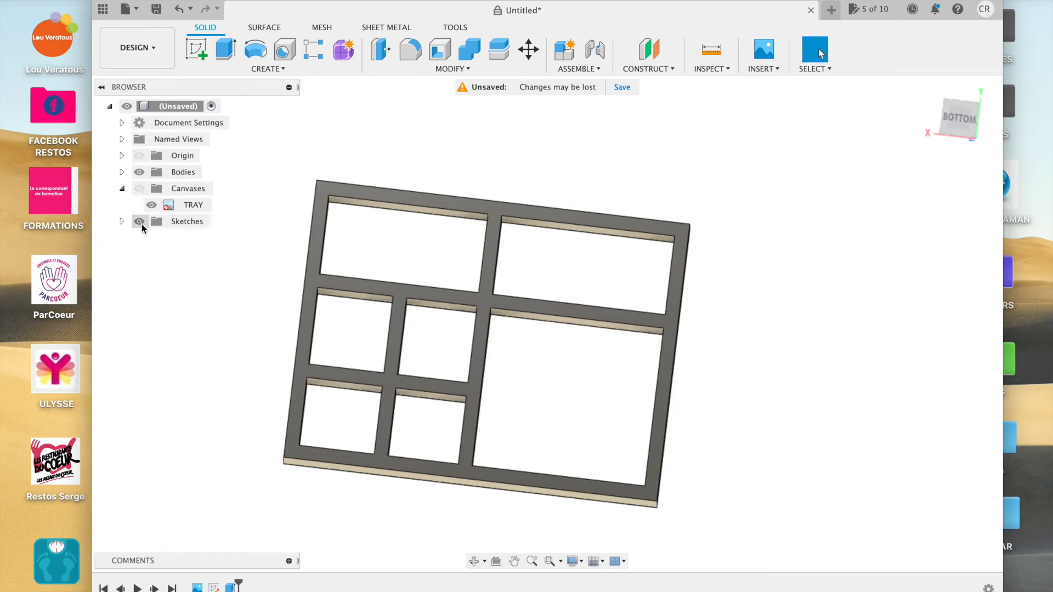
# Step: Make the hidden tray sketch visible again over the extruded frame
pyautogui.click(122, 221)
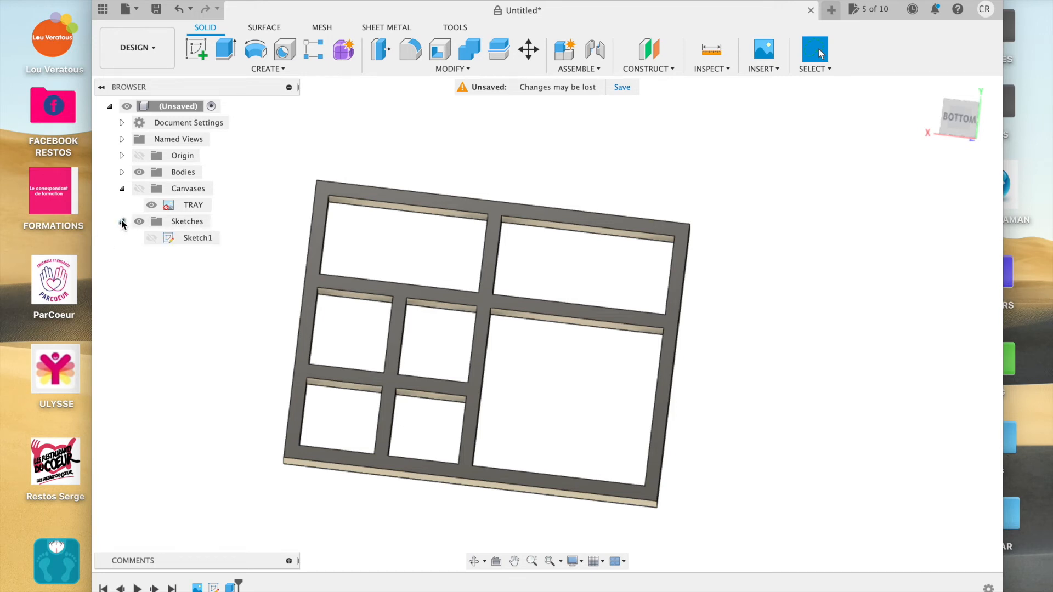
pyautogui.click(153, 243)
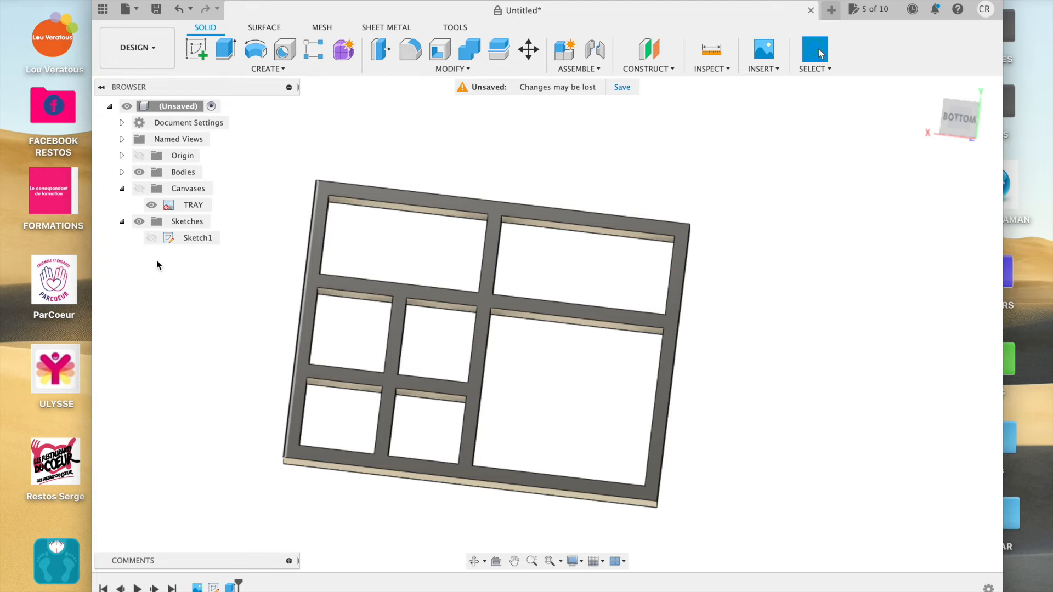
pyautogui.click(150, 237)
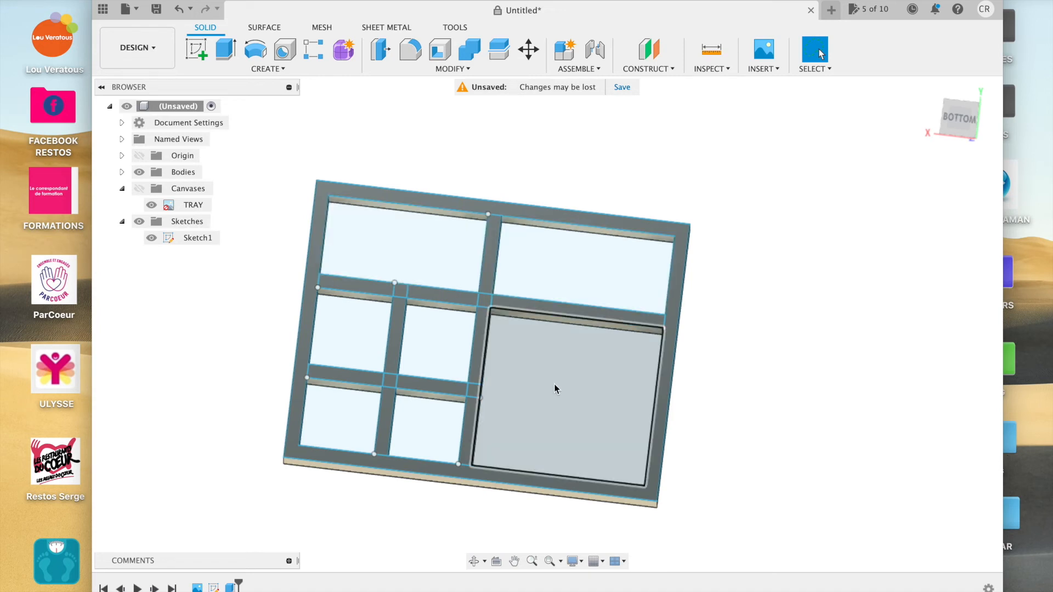
# Step: Extrude the seven compartment profiles 0.8 mm, joined to the frame, as the tray's floor
pyautogui.click(403, 242)
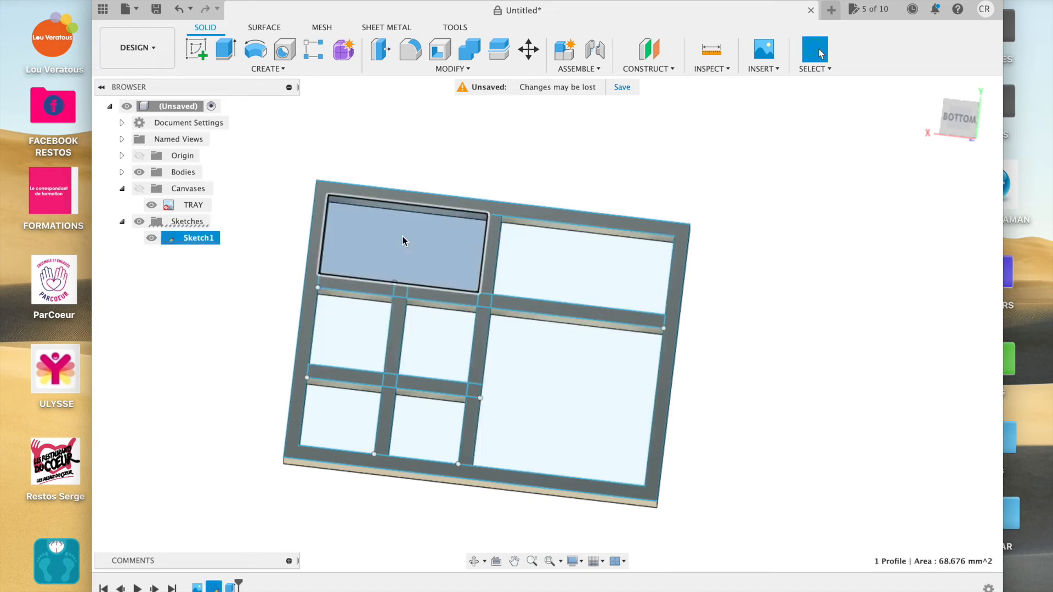
pyautogui.press('e')
pyautogui.click(555, 261)
pyautogui.click(557, 364)
pyautogui.click(462, 348)
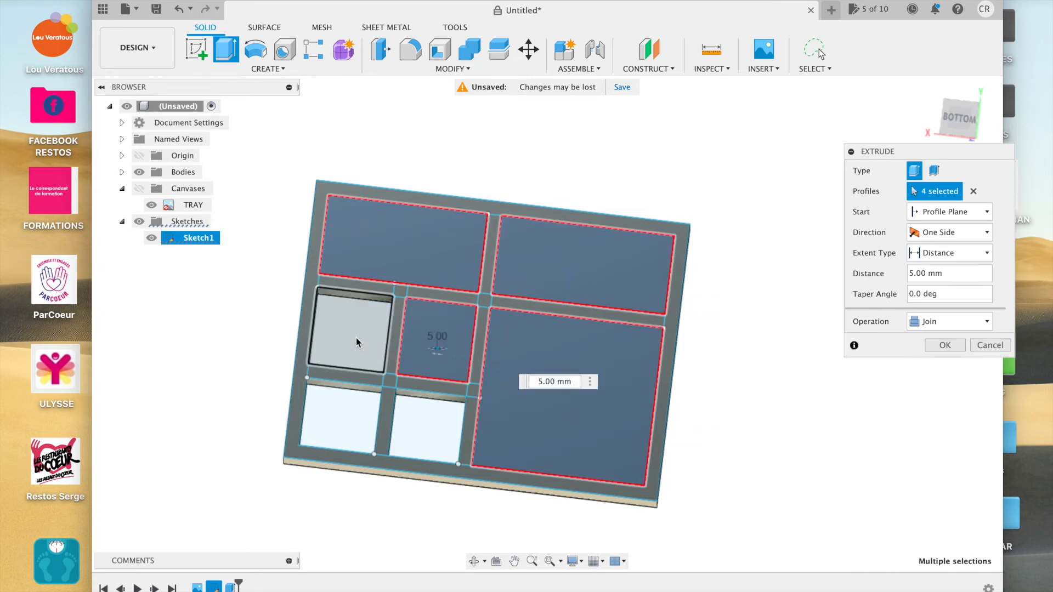
pyautogui.click(356, 337)
pyautogui.click(354, 422)
pyautogui.click(439, 432)
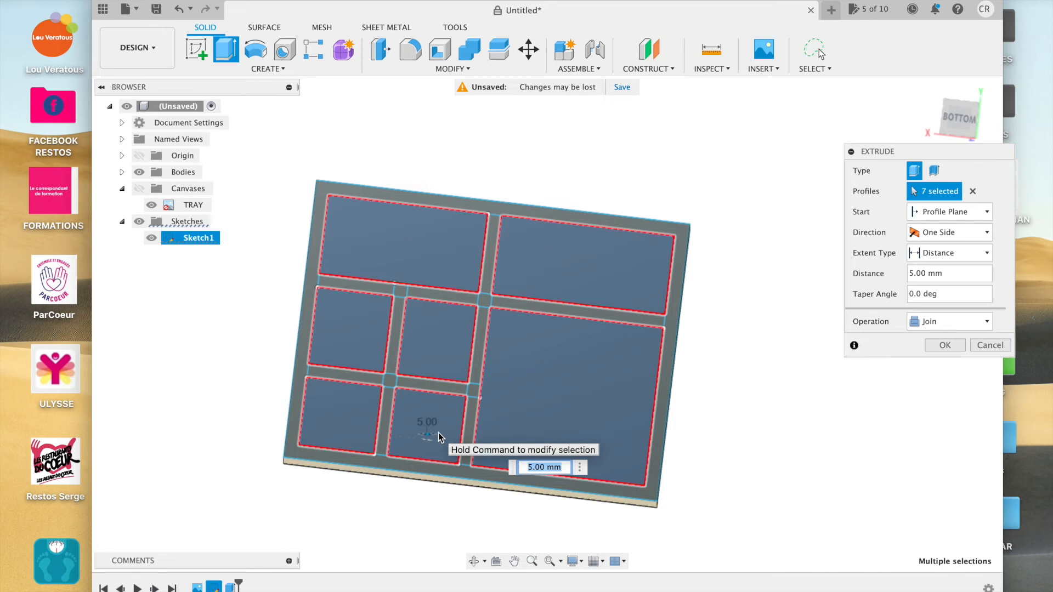
pyautogui.write(',8')
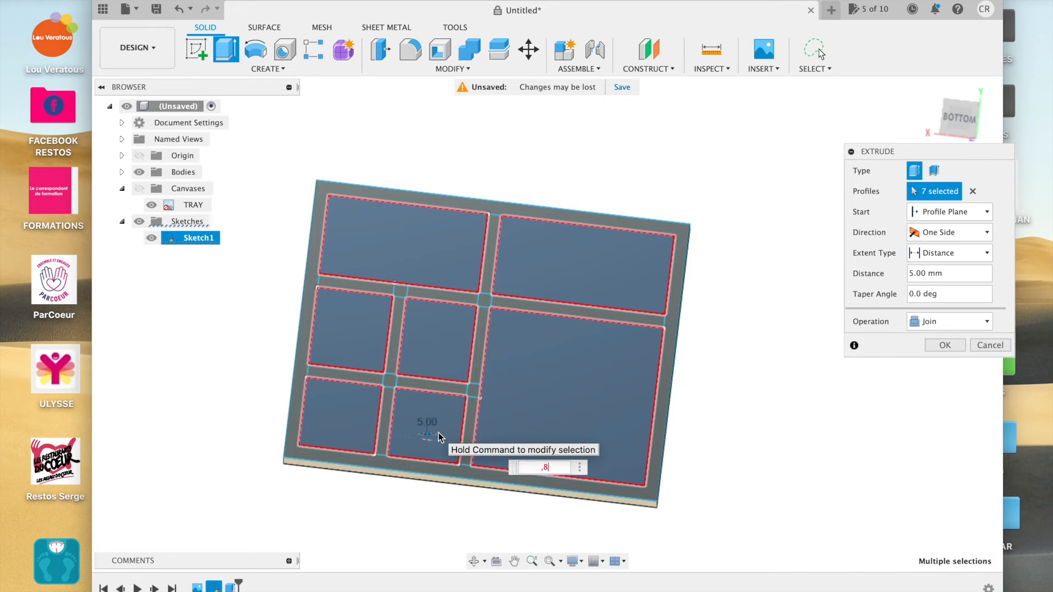
pyautogui.press('Return')
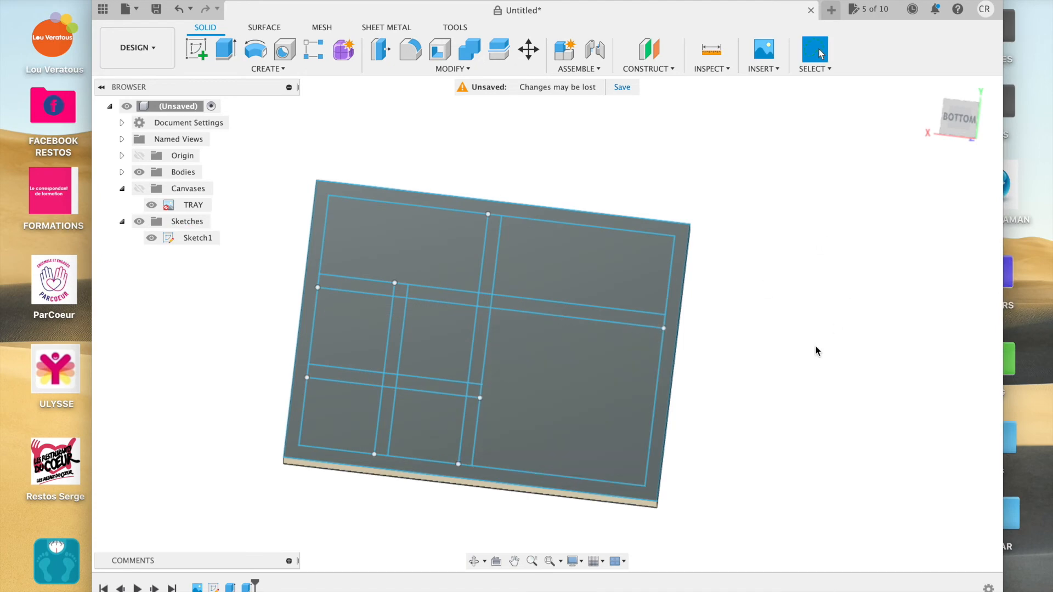
# Step: Examine the tray with its floor from the front, the sides and above
pyautogui.keyDown('shift'); pyautogui.scroll(-10, 817, 351); pyautogui.keyUp('shift')
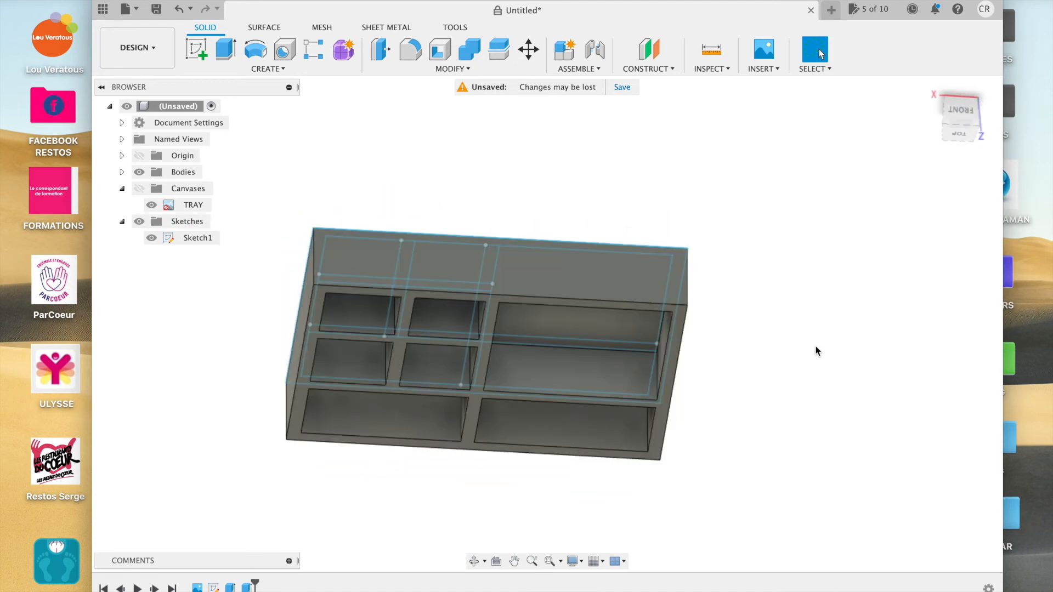
pyautogui.keyDown('shift'); pyautogui.scroll(-3, 817, 351); pyautogui.keyUp('shift')
pyautogui.keyDown('shift'); pyautogui.scroll(-12, 816, 351); pyautogui.keyUp('shift')
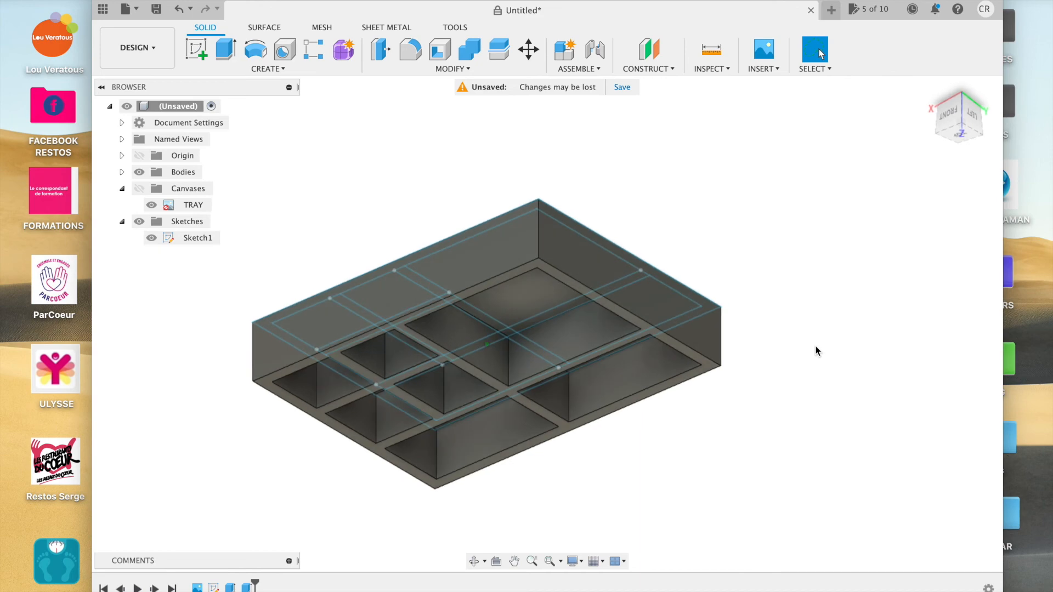
pyautogui.keyDown('shift'); pyautogui.scroll(-12, 815, 351); pyautogui.keyUp('shift')
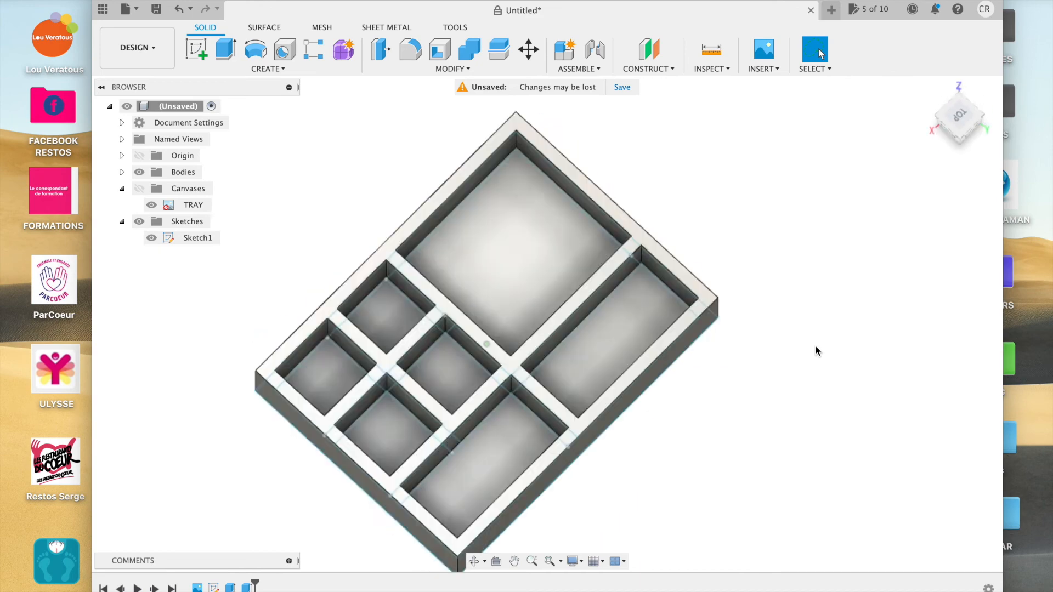
pyautogui.keyDown('shift'); pyautogui.scroll(-12, 817, 351); pyautogui.keyUp('shift')
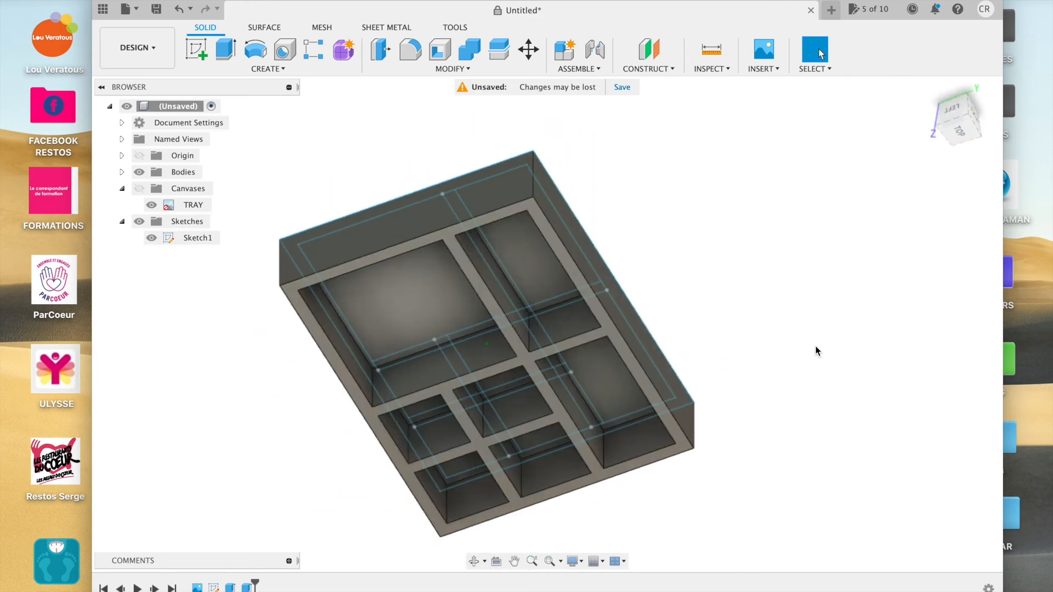
pyautogui.keyDown('shift'); pyautogui.scroll(-12, 817, 351); pyautogui.keyUp('shift')
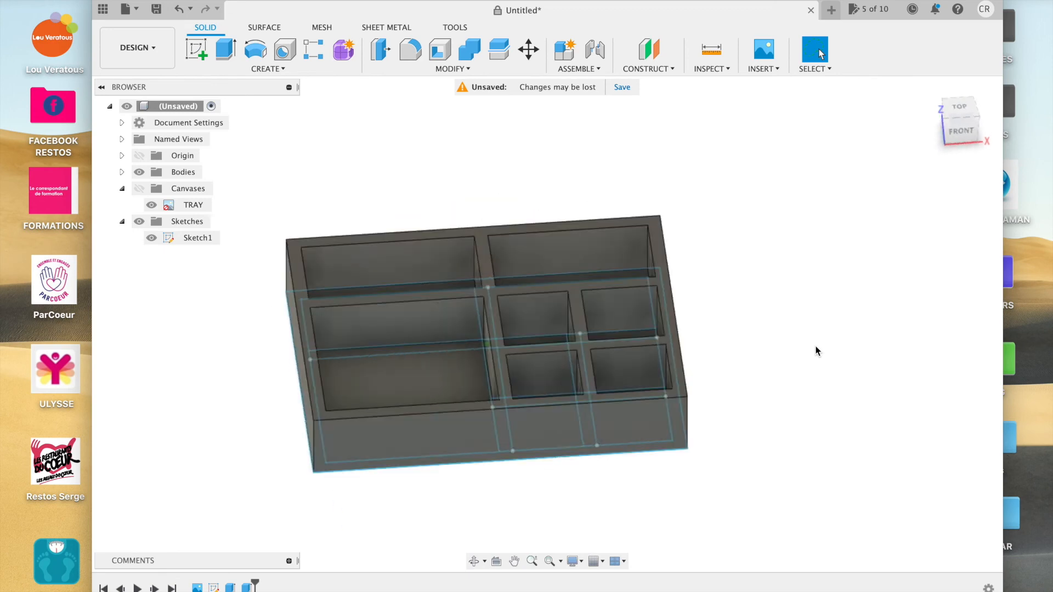
pyautogui.keyDown('shift'); pyautogui.scroll(-4, 817, 351); pyautogui.keyUp('shift')
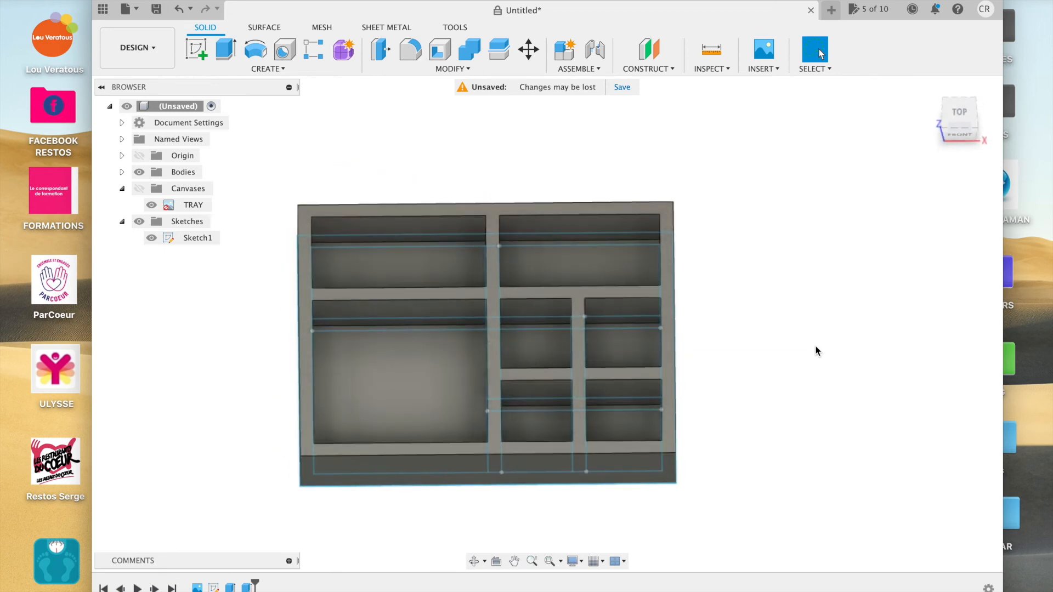
pyautogui.keyDown('shift'); pyautogui.scroll(-3, 494, 351); pyautogui.keyUp('shift')
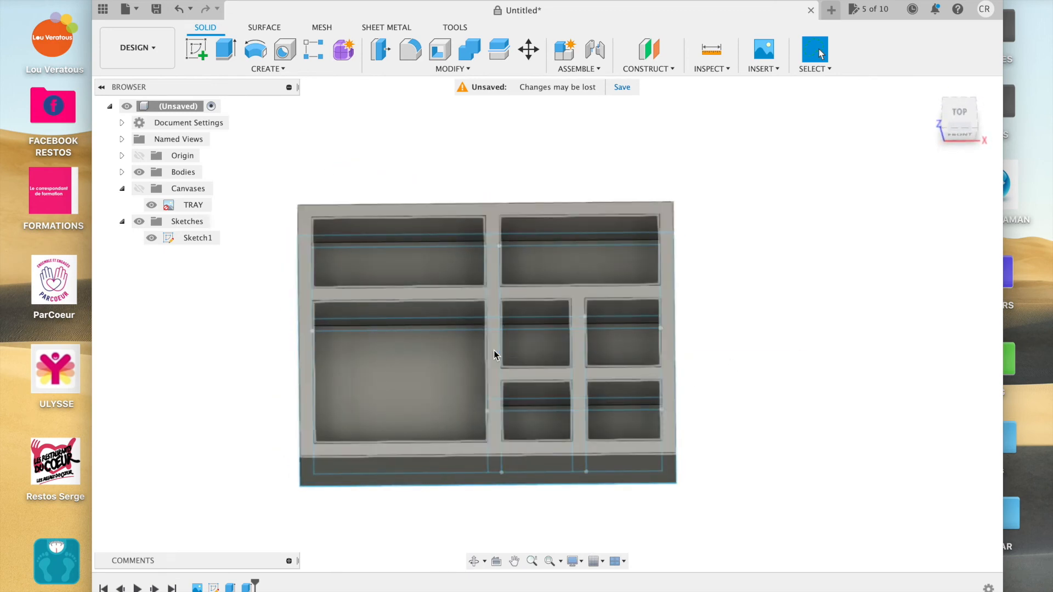
pyautogui.click(494, 351)
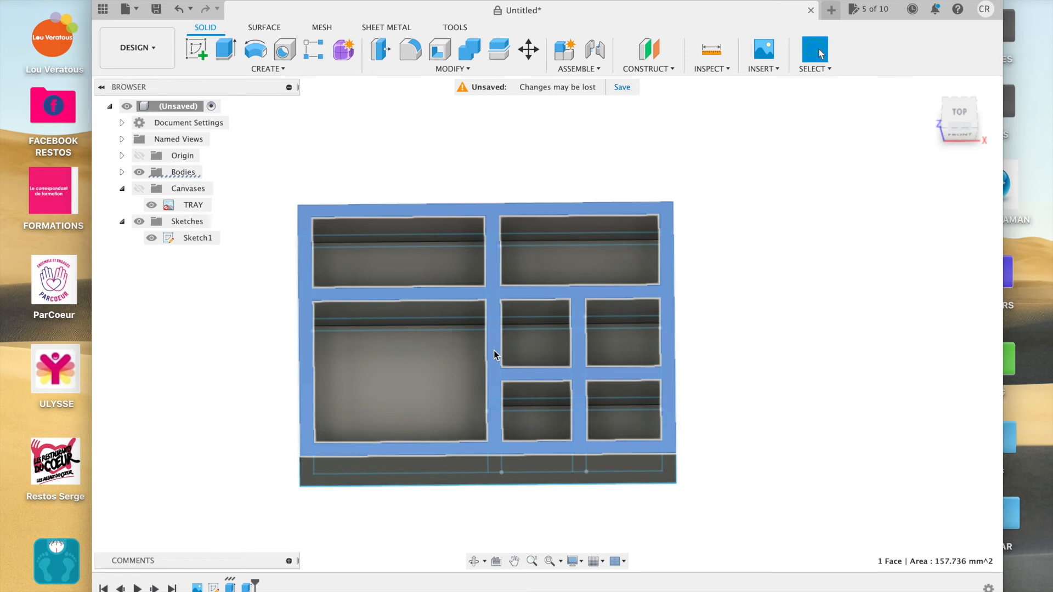
pyautogui.keyDown('shift'); pyautogui.scroll(-3, 493, 350); pyautogui.keyUp('shift')
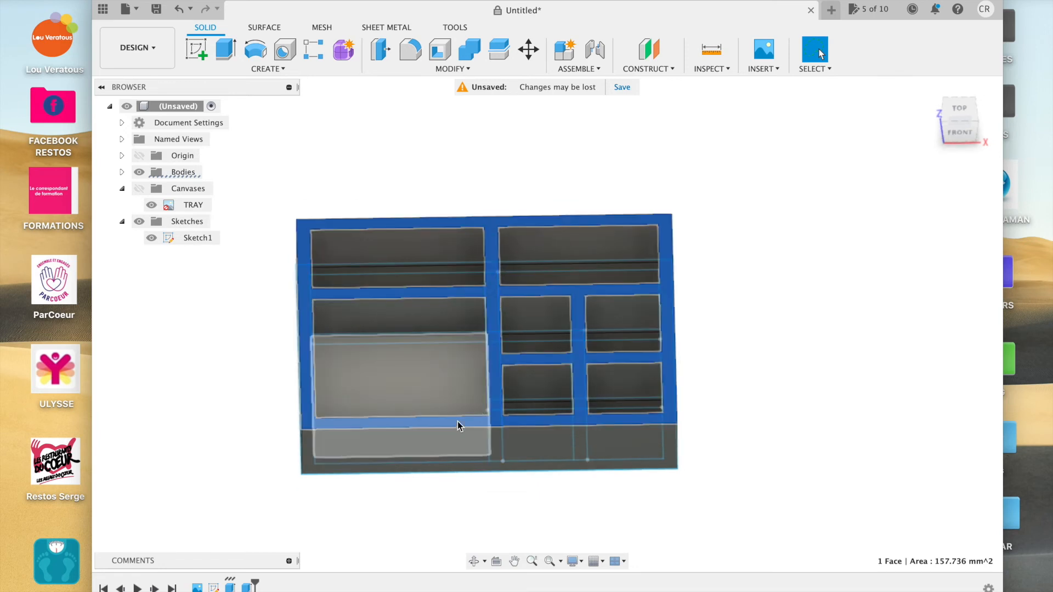
pyautogui.keyDown('shift'); pyautogui.scroll(-5, 591, 421); pyautogui.keyUp('shift')
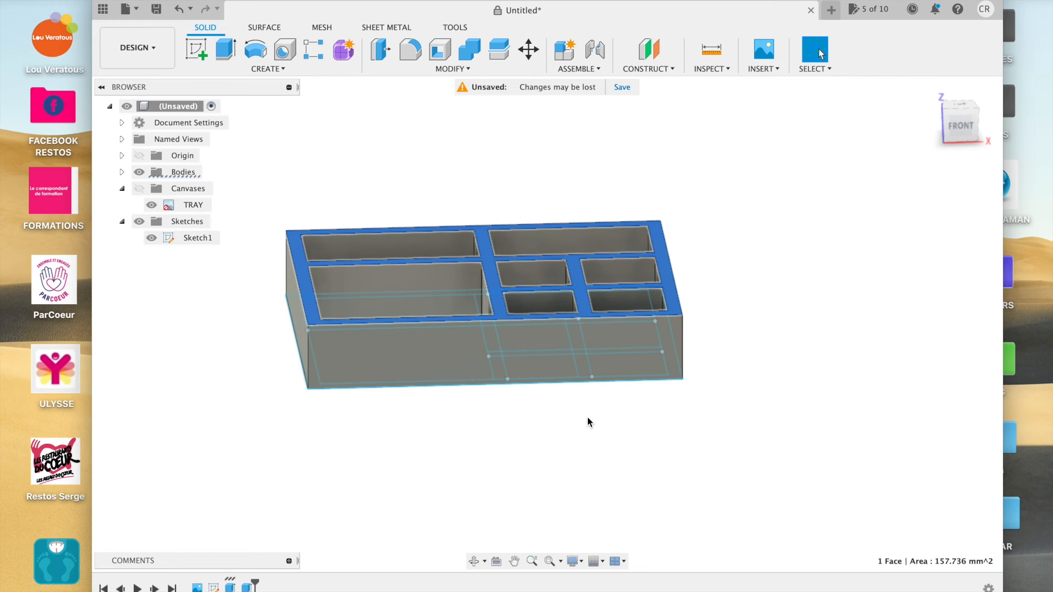
pyautogui.press('e')
pyautogui.moveTo(492, 255); pyautogui.dragTo(491, 302)
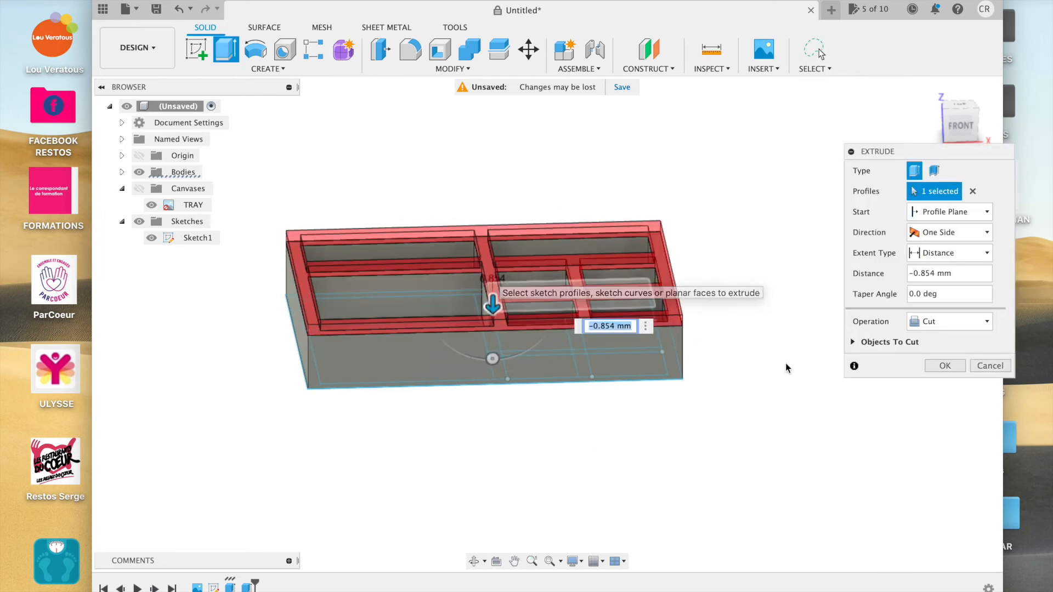
pyautogui.click(989, 365)
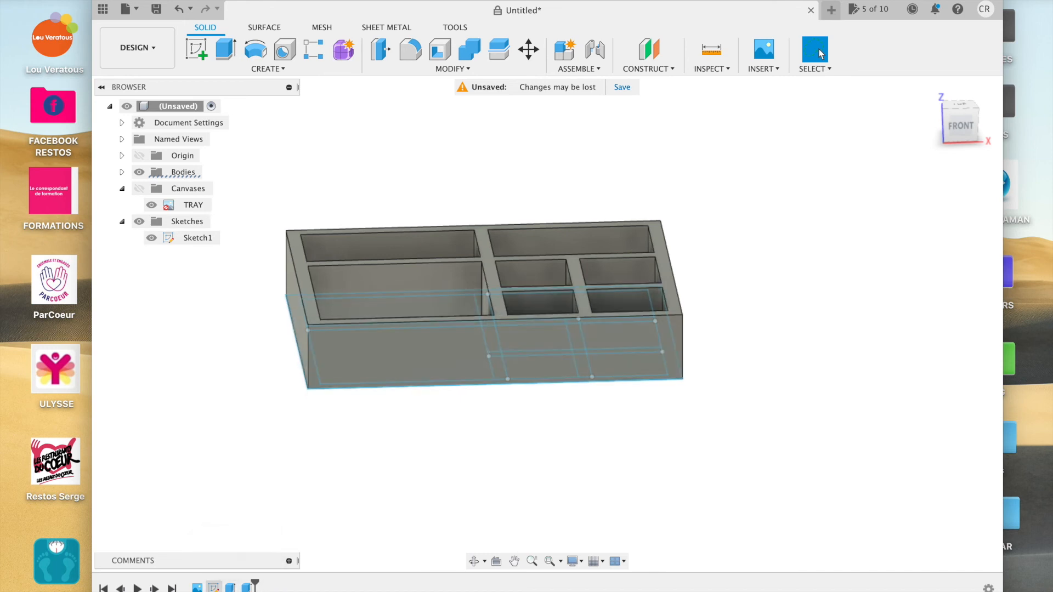
# Step: Edit the first extrusion, the one that forms the frame and dividers, and set its distance to 4 mm
pyautogui.click(229, 588)
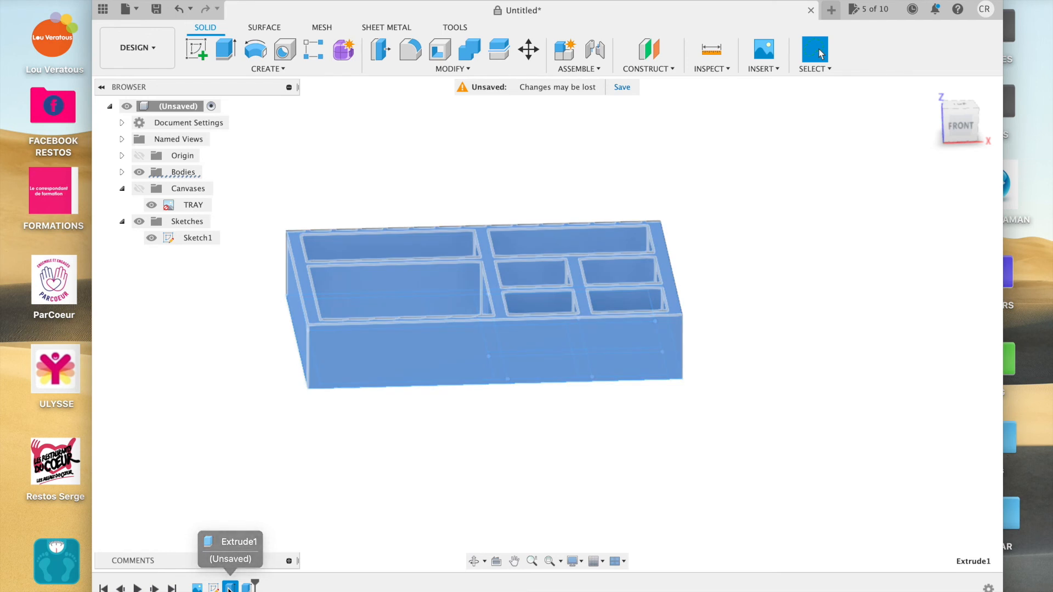
pyautogui.rightClick(229, 588)
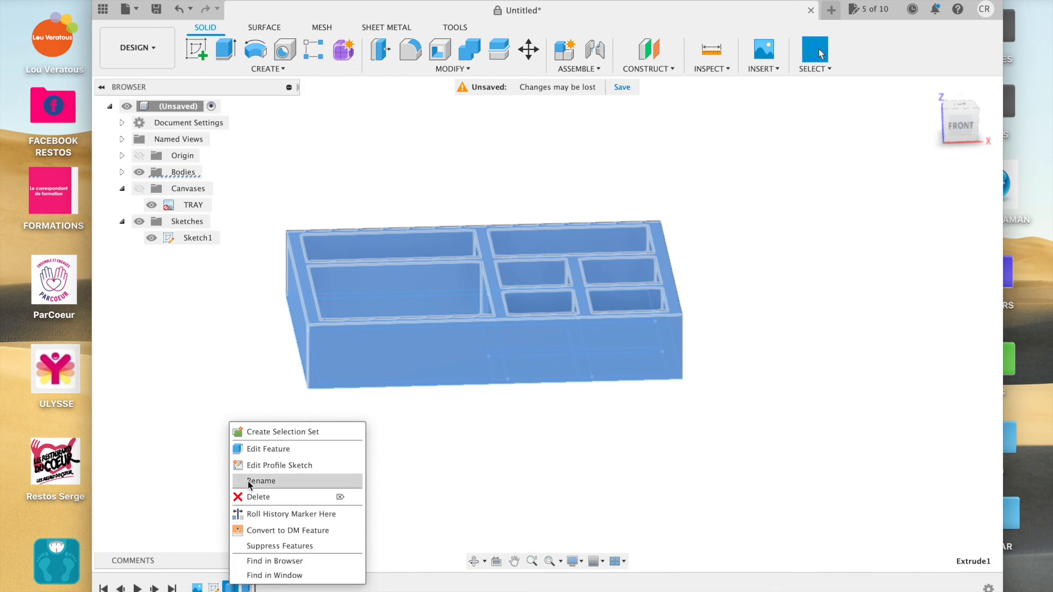
pyautogui.click(251, 448)
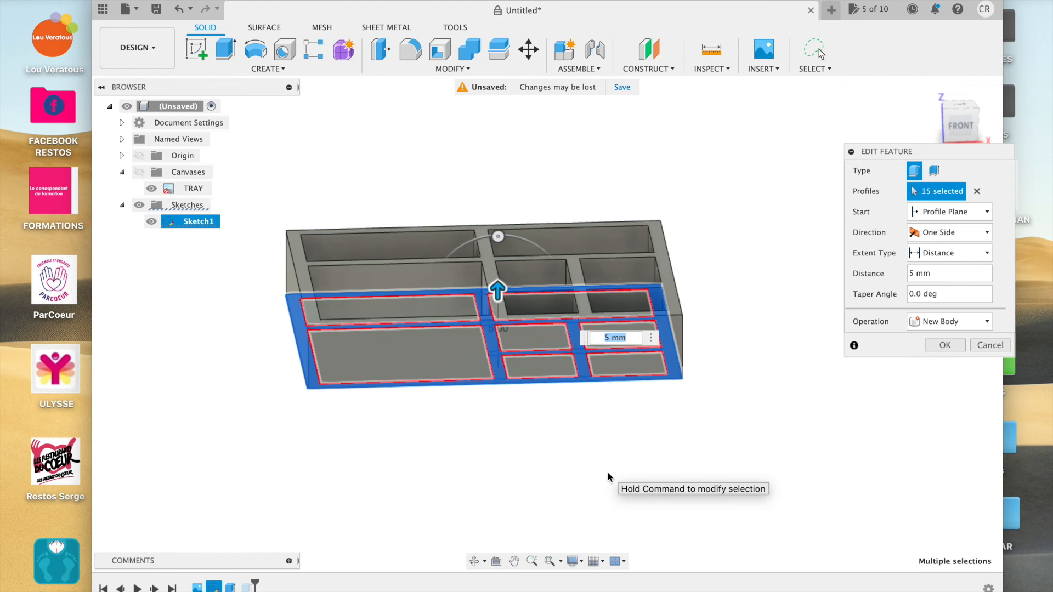
pyautogui.write('4')
pyautogui.press('Return')
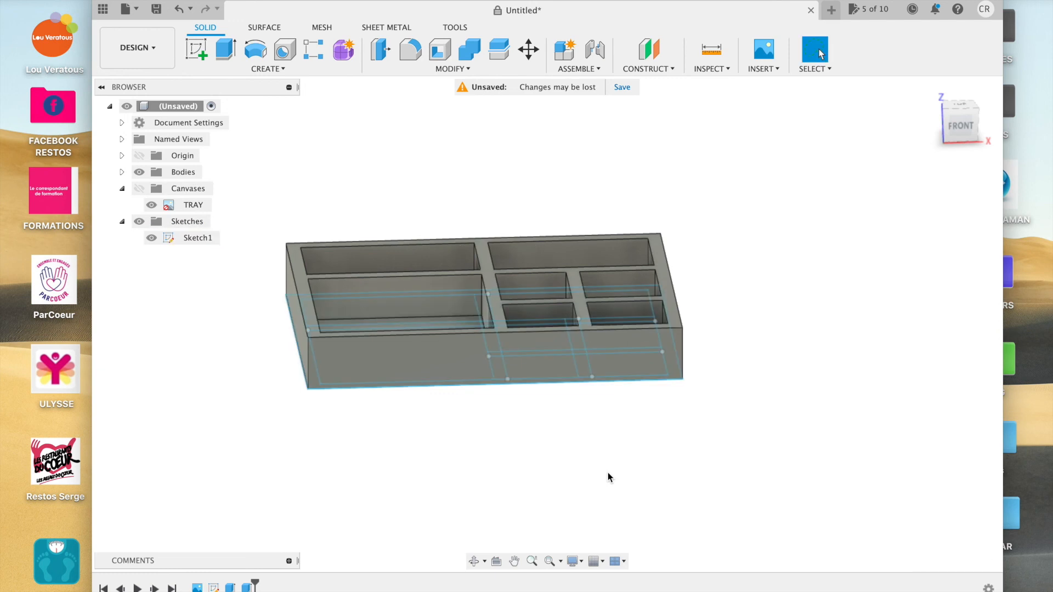
# Step: Examine the lowered tray at a smaller scale from the front and from above
pyautogui.scroll(-6, 717, 335)
pyautogui.scroll(2, 717, 335)
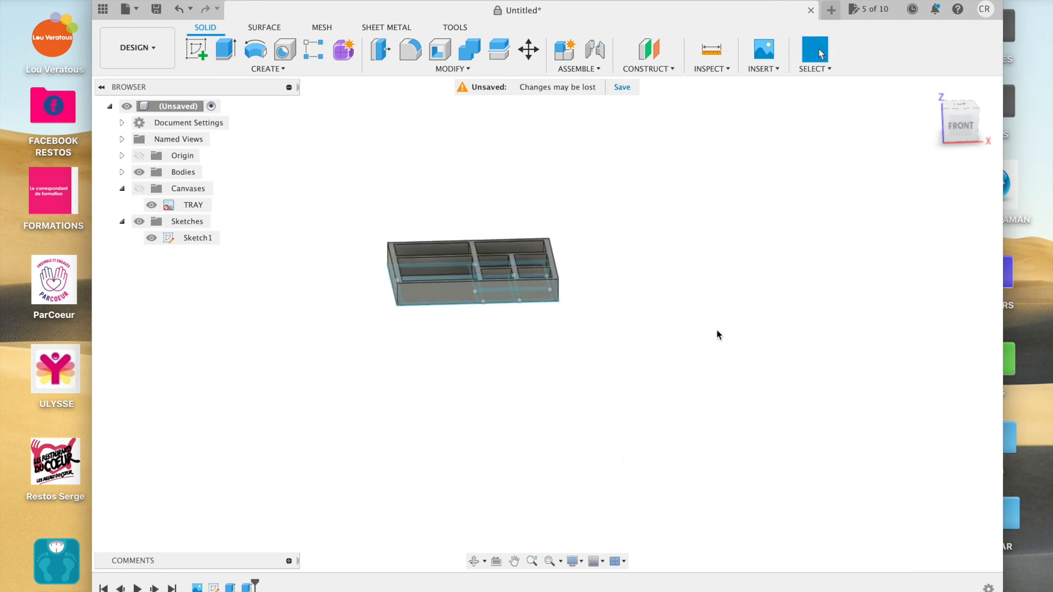
pyautogui.keyDown('shift'); pyautogui.scroll(5, 717, 335); pyautogui.keyUp('shift')
pyautogui.keyDown('shift'); pyautogui.scroll(-4, 717, 336); pyautogui.keyUp('shift')
pyautogui.keyDown('shift'); pyautogui.scroll(4, 716, 335); pyautogui.keyUp('shift')
pyautogui.keyDown('shift'); pyautogui.scroll(-5, 716, 335); pyautogui.keyUp('shift')
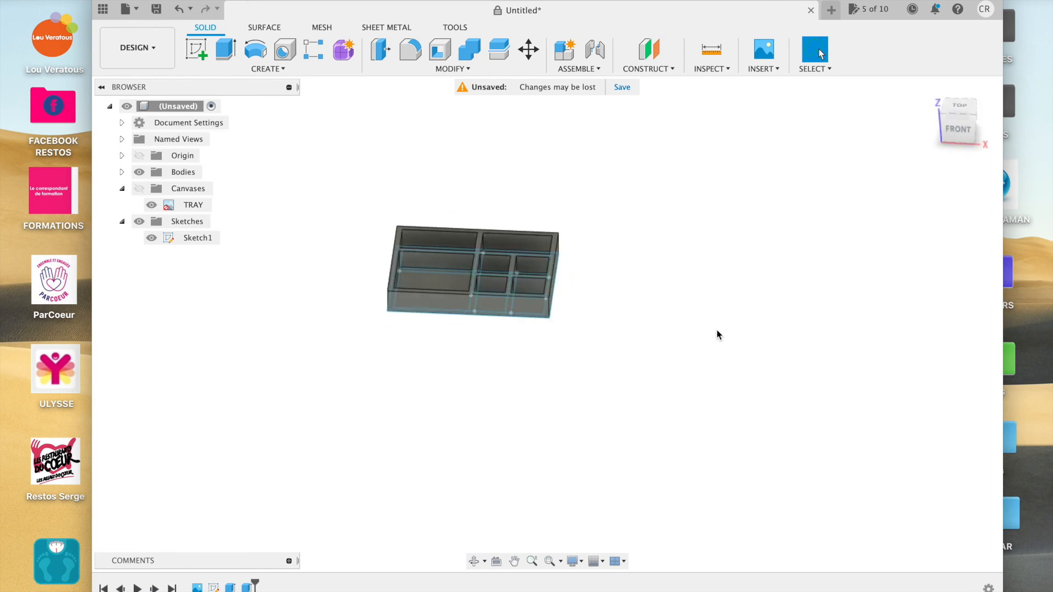
pyautogui.keyDown('shift'); pyautogui.scroll(5, 716, 335); pyautogui.keyUp('shift')
pyautogui.scroll(5, 635, 219)
pyautogui.keyDown('shift'); pyautogui.scroll(-5, 634, 219); pyautogui.keyUp('shift')
pyautogui.keyDown('shift'); pyautogui.scroll(5, 635, 219); pyautogui.keyUp('shift')
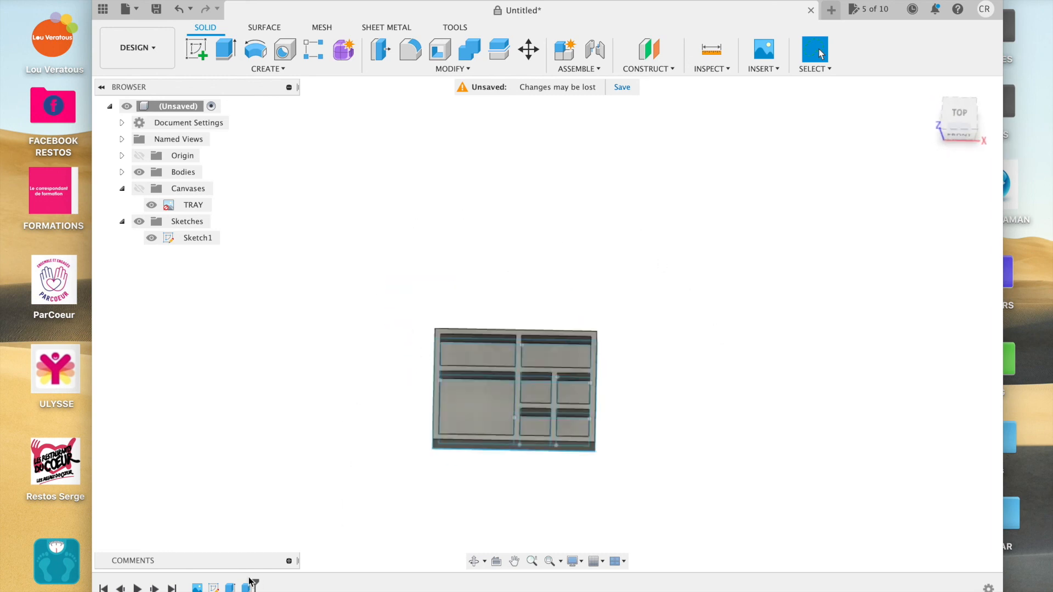